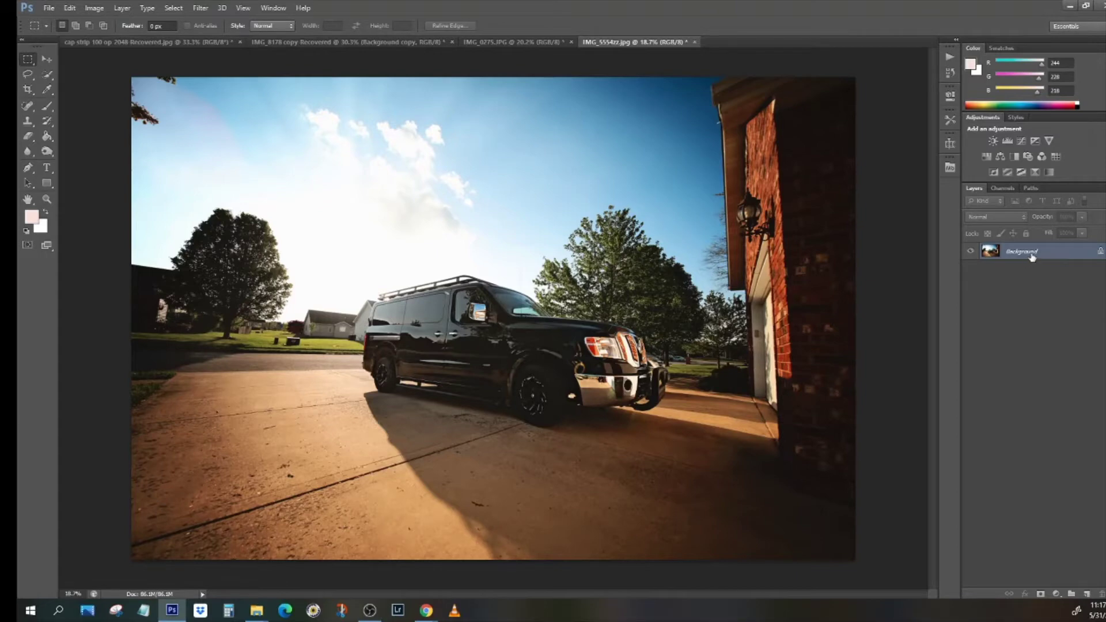
Duplicate the Background layer, keeping the suggested layer name.
right_click(1033, 258)
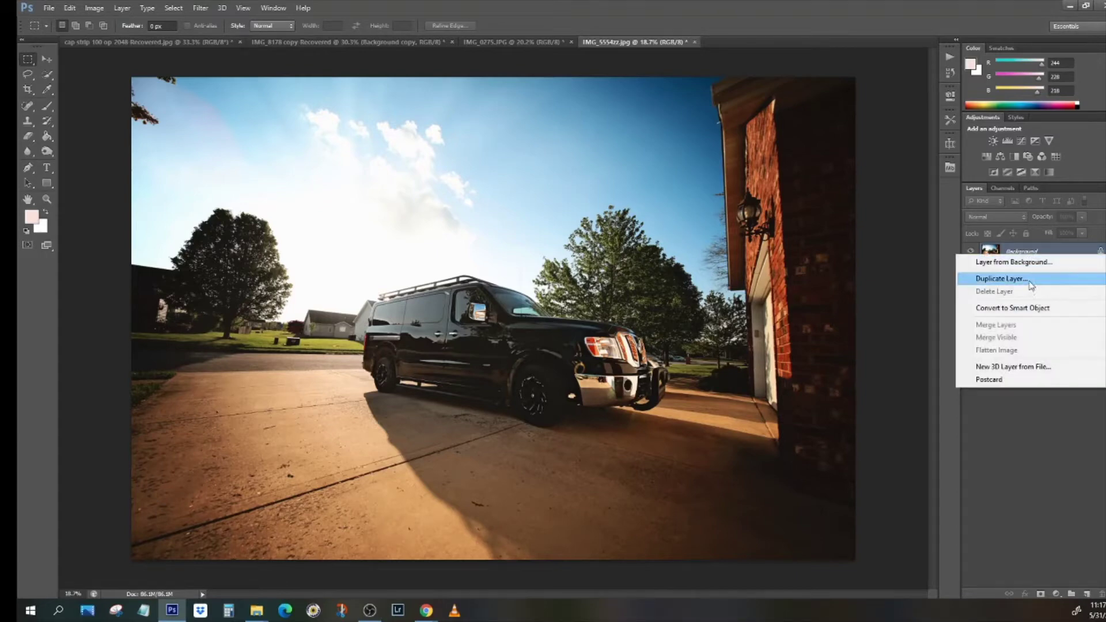
click(1030, 282)
click(540, 278)
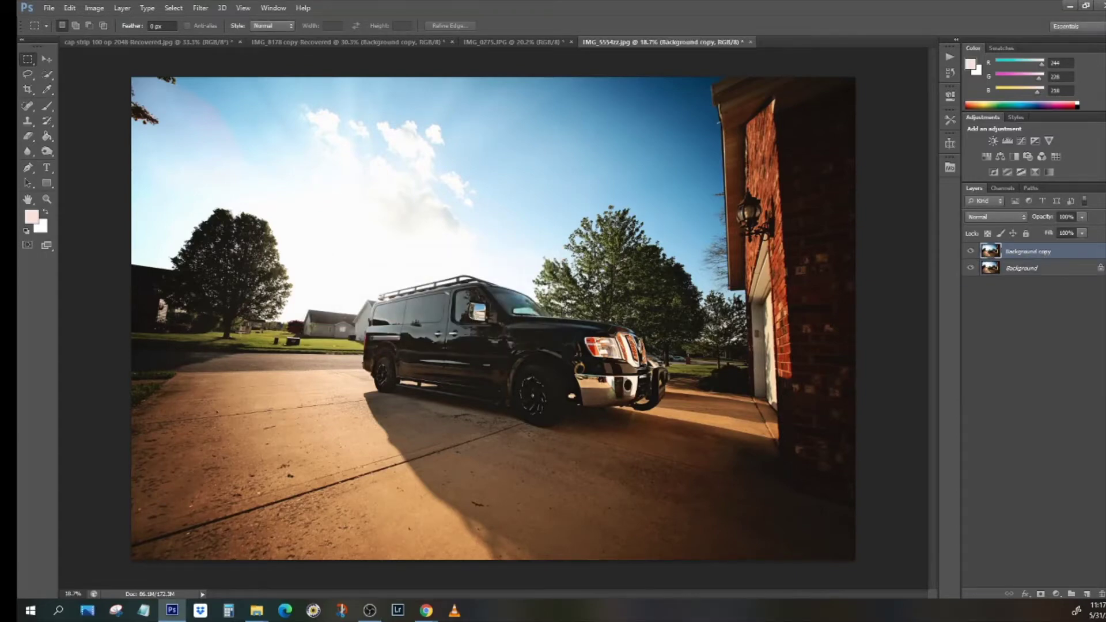
Use the Clone Stamp to cover the right end of the small dark object beside the large box with grass sampled from above it.
scroll(314, 392, up, 10)
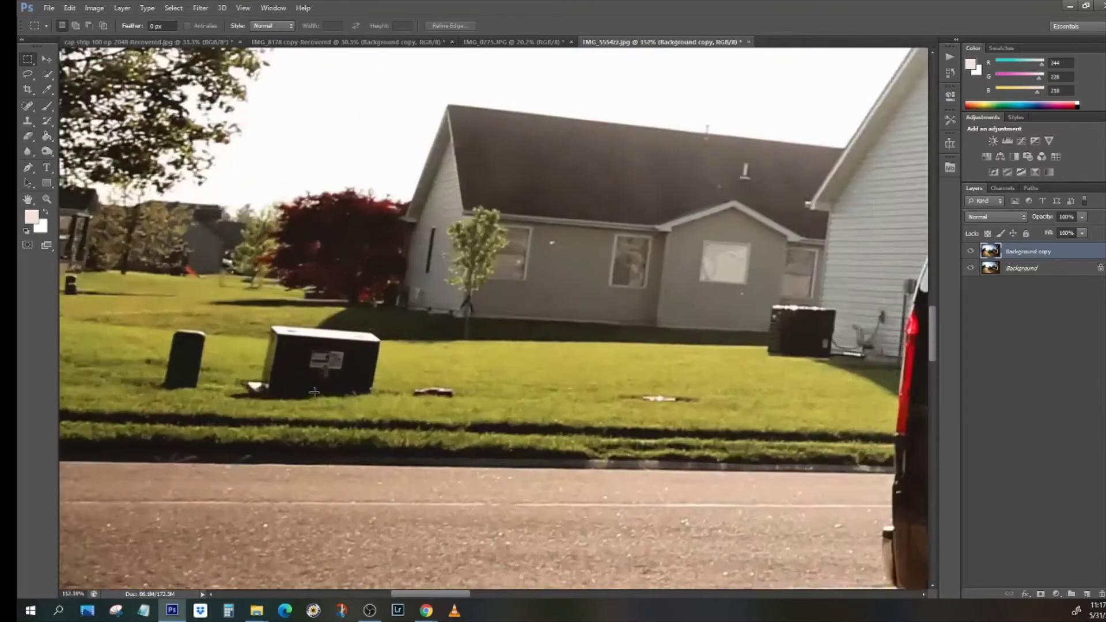
scroll(314, 392, up, 3)
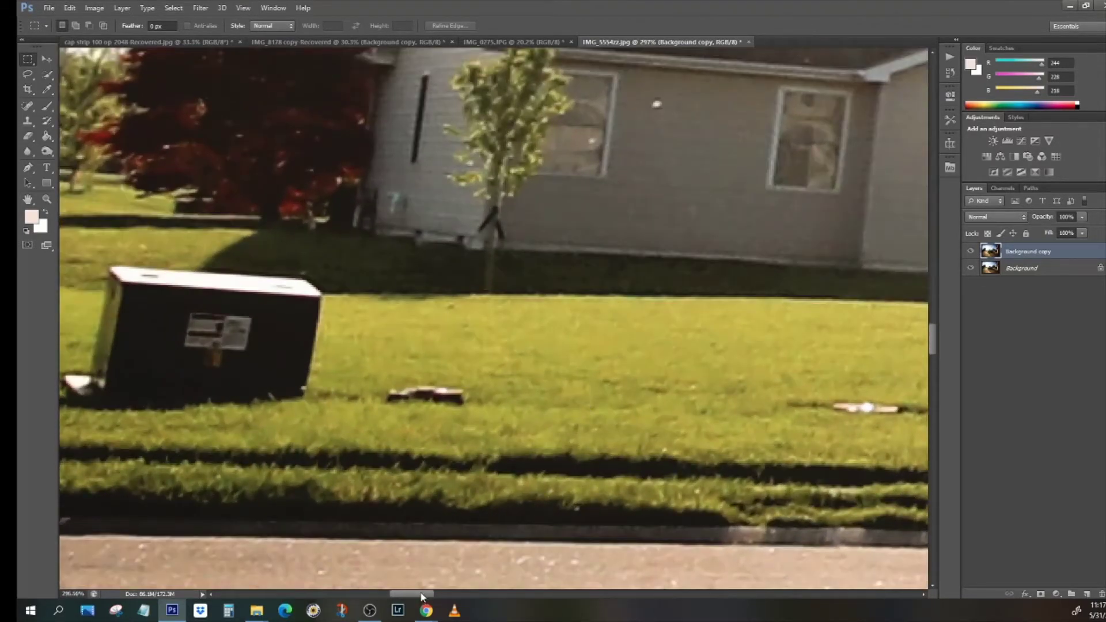
drag(422, 598, 437, 598)
scroll(149, 441, up, 4)
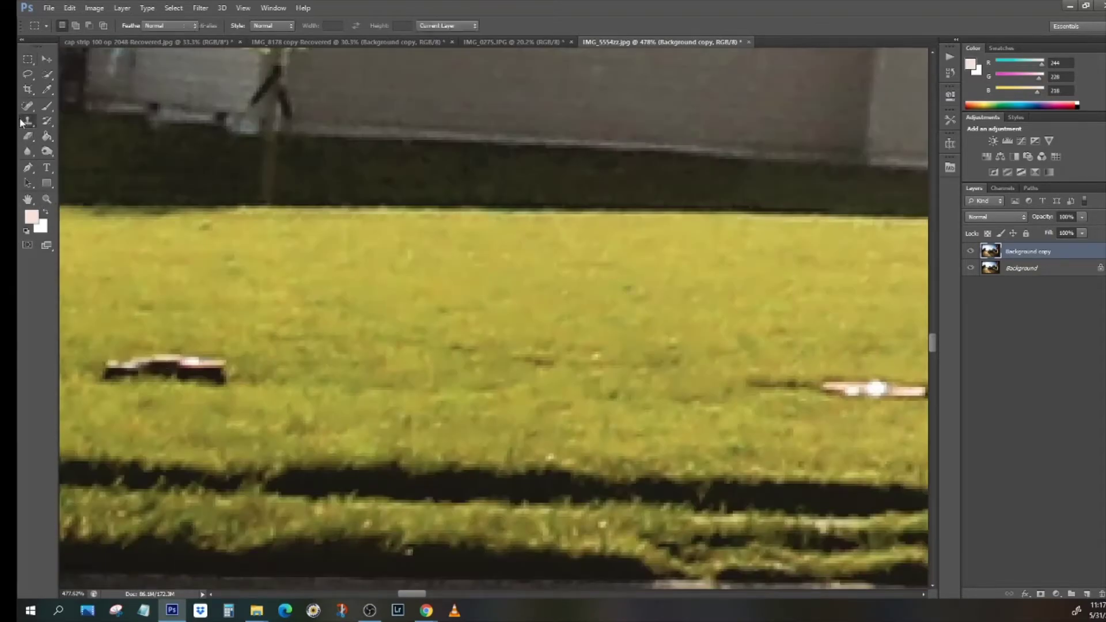
click(22, 119)
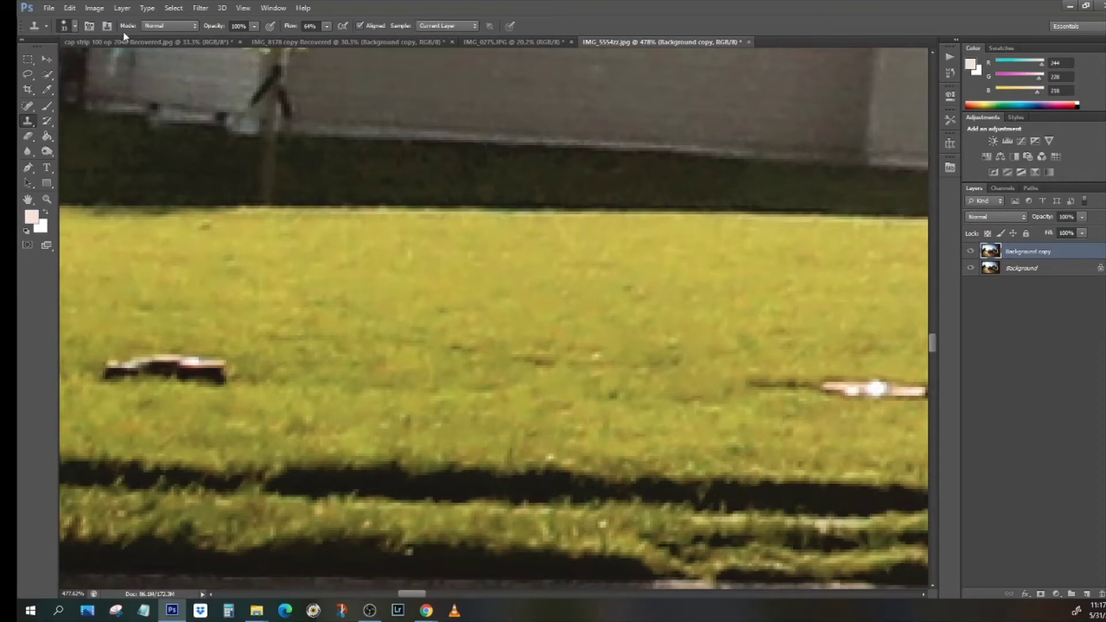
click(73, 26)
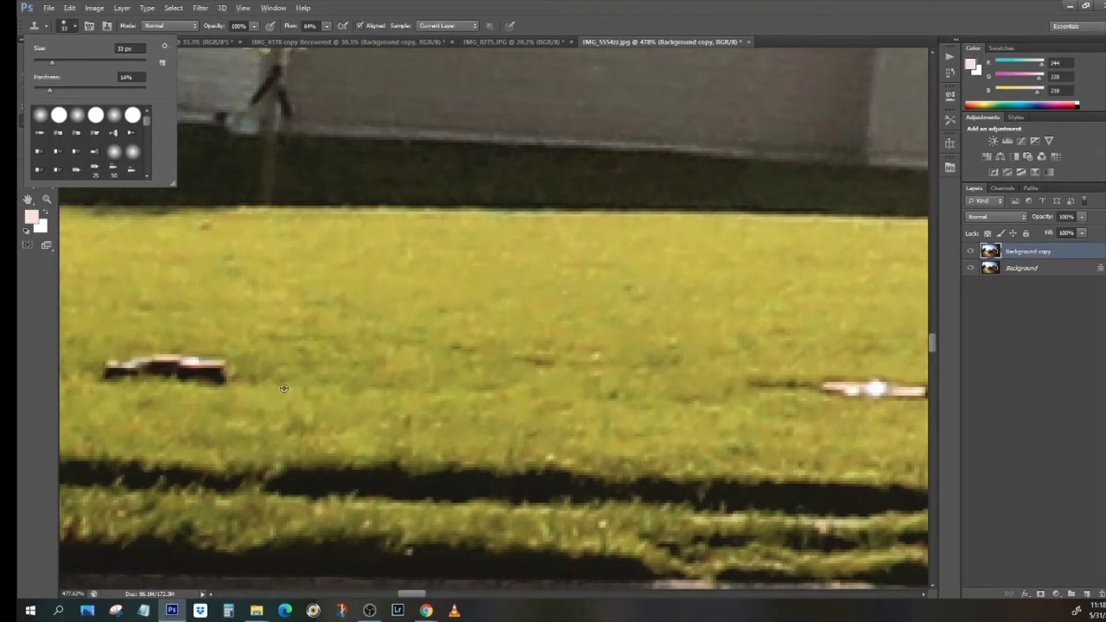
alt+click(251, 325)
alt+click(214, 301)
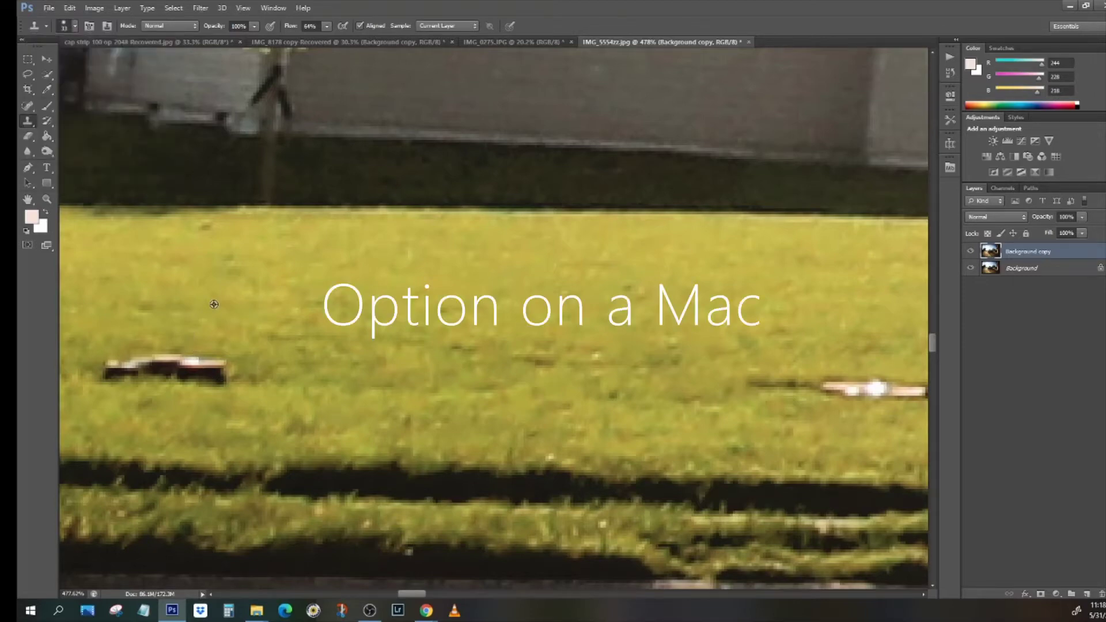
mouse_move(222, 371)
mouse_down()
mouse_move(210, 346)
mouse_move(215, 365)
mouse_up()
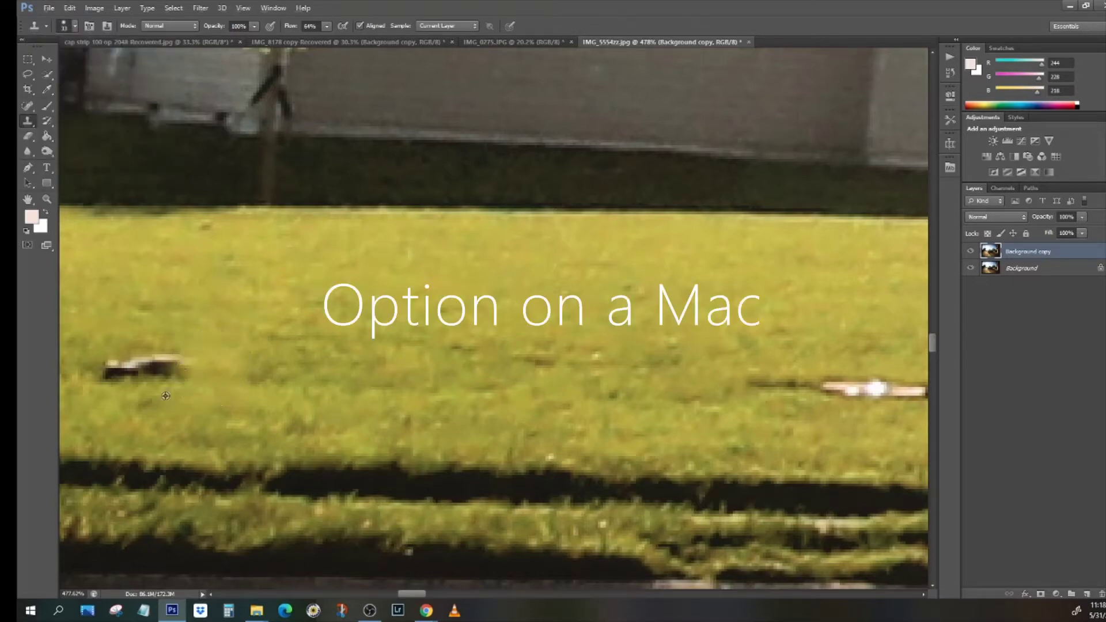
Clone nearby grass over the remaining middle and left end of the small dark object on the lawn.
alt+click(156, 418)
click(158, 385)
click(153, 382)
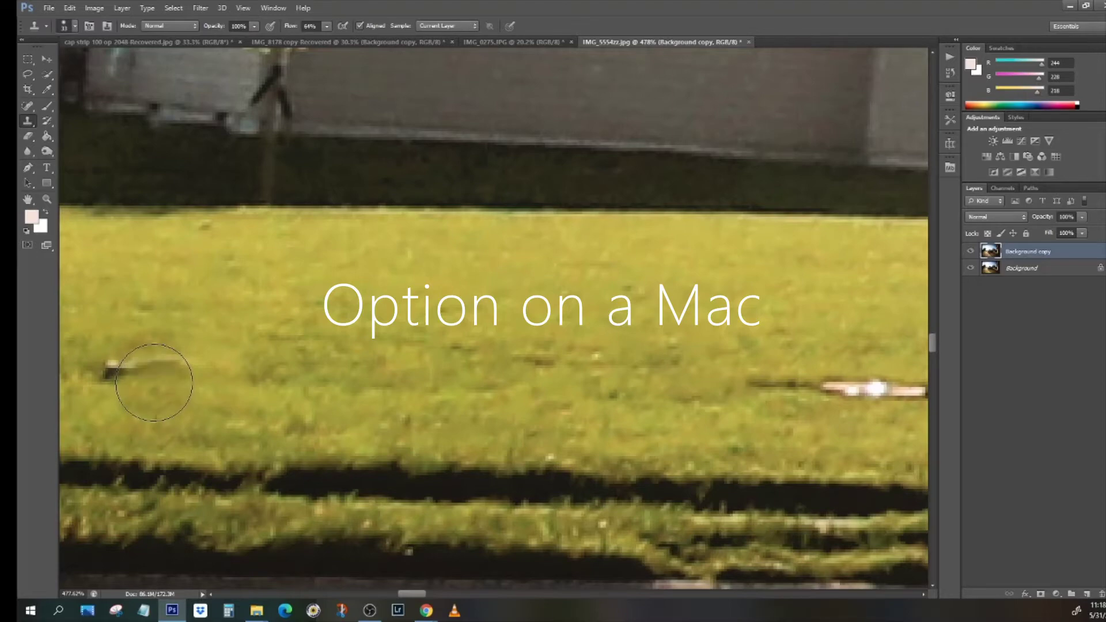
click(153, 383)
alt+click(115, 325)
click(115, 372)
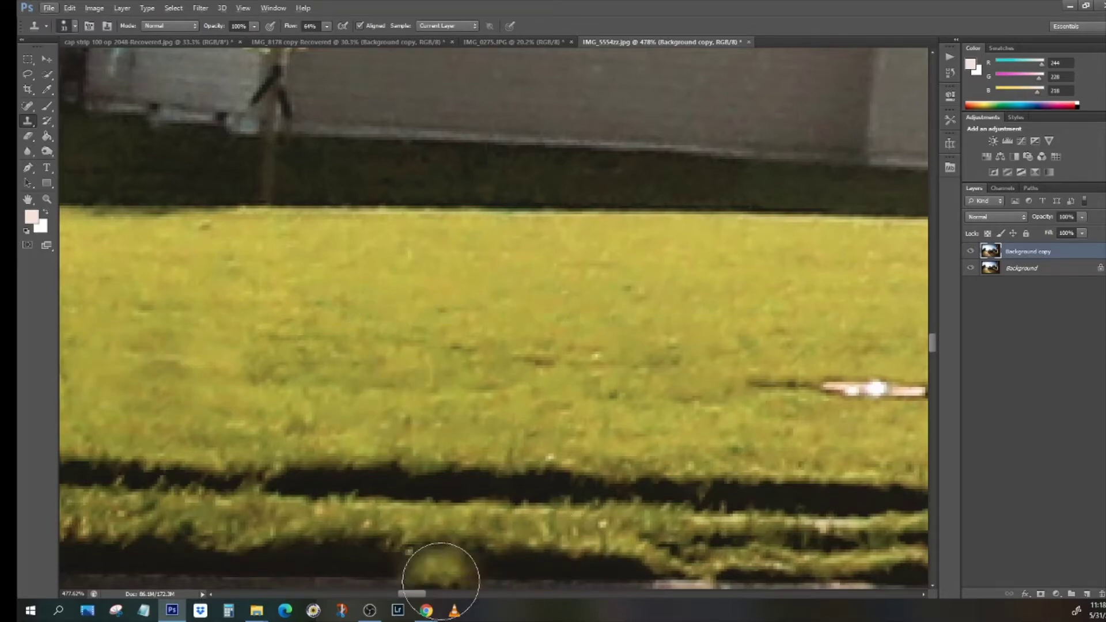
Clone grass over the bright white spot on the second lawn object and over the dark shadow at its right end.
mouse_move(413, 593)
mouse_down()
mouse_move(458, 595)
mouse_move(426, 595)
mouse_up()
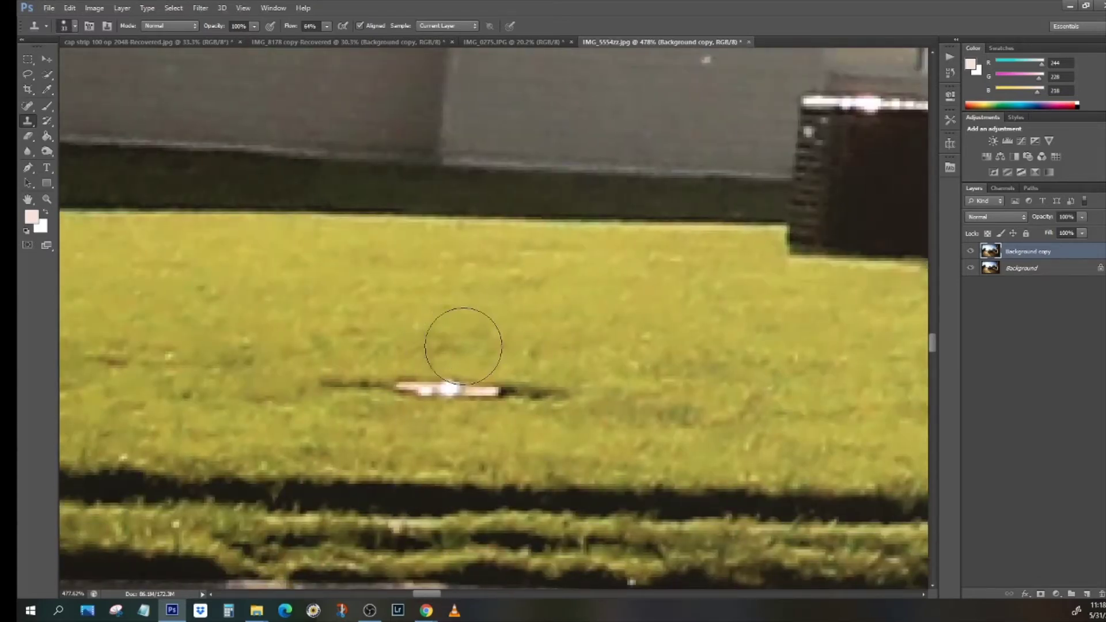
click(458, 389)
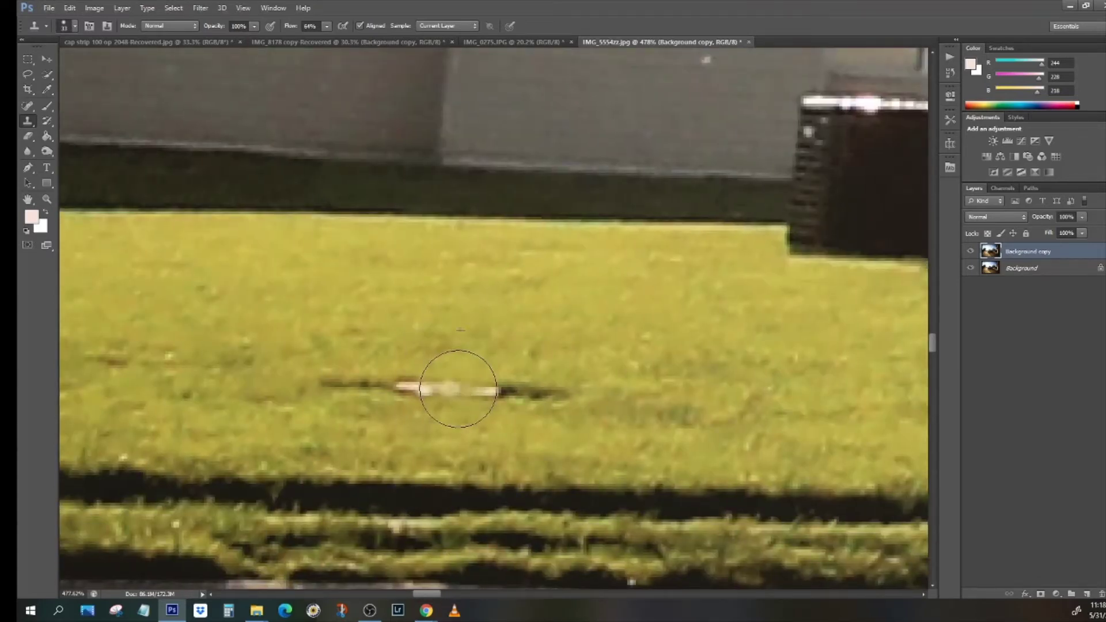
click(420, 388)
key(ctrl+alt+z)
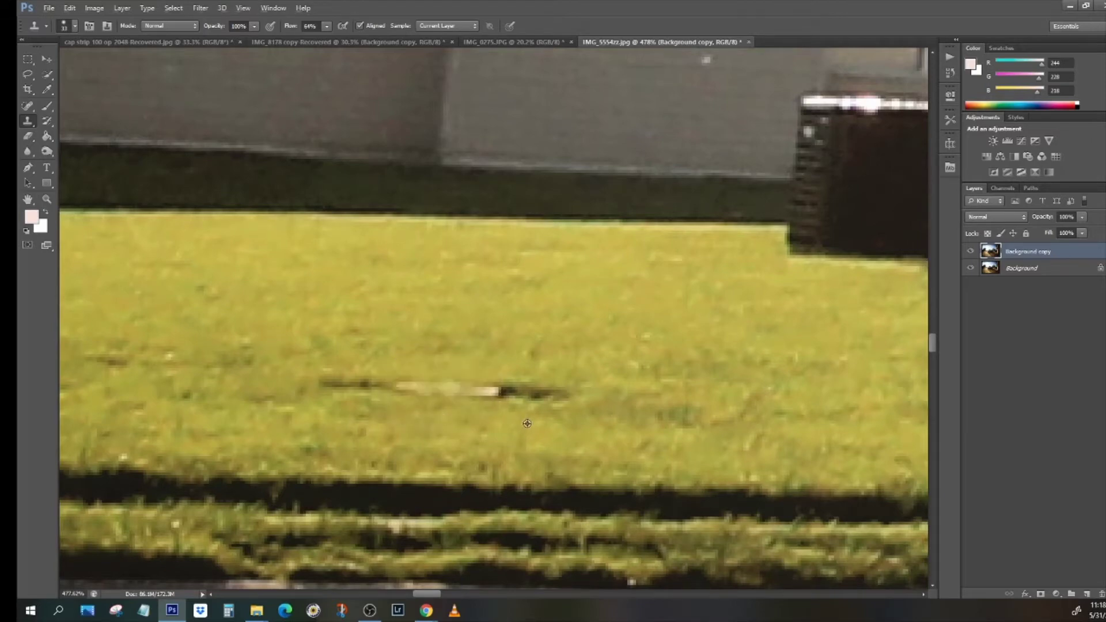
alt+click(548, 427)
click(526, 396)
alt+click(594, 356)
click(568, 383)
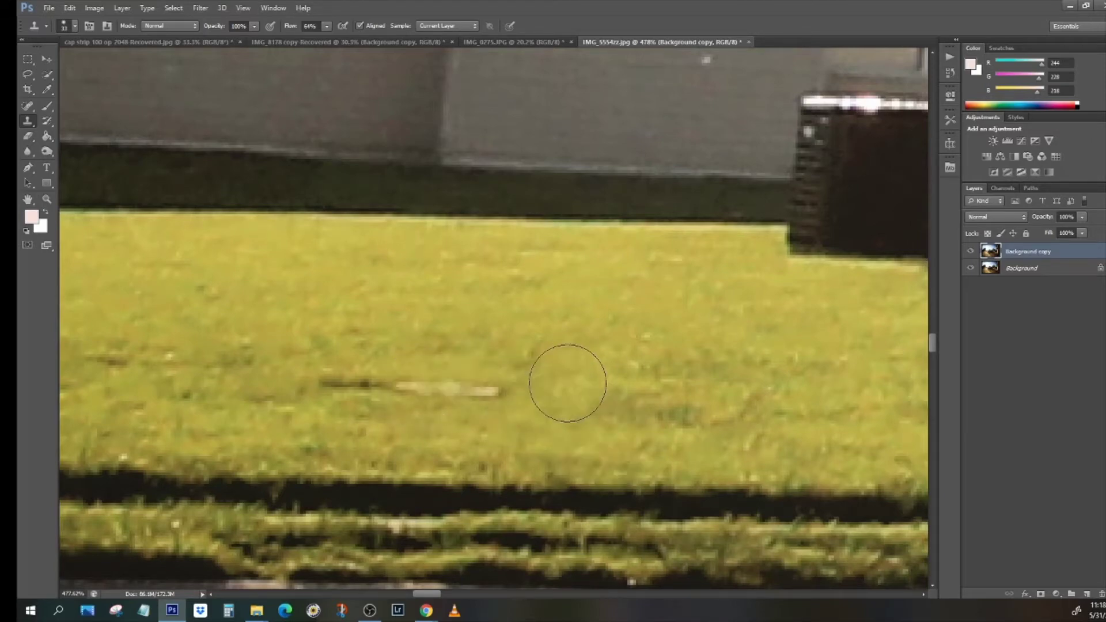
Clone grass over the second object's left shadow and remaining pale strip, and over the small brown patch farther left.
alt+click(344, 425)
click(358, 371)
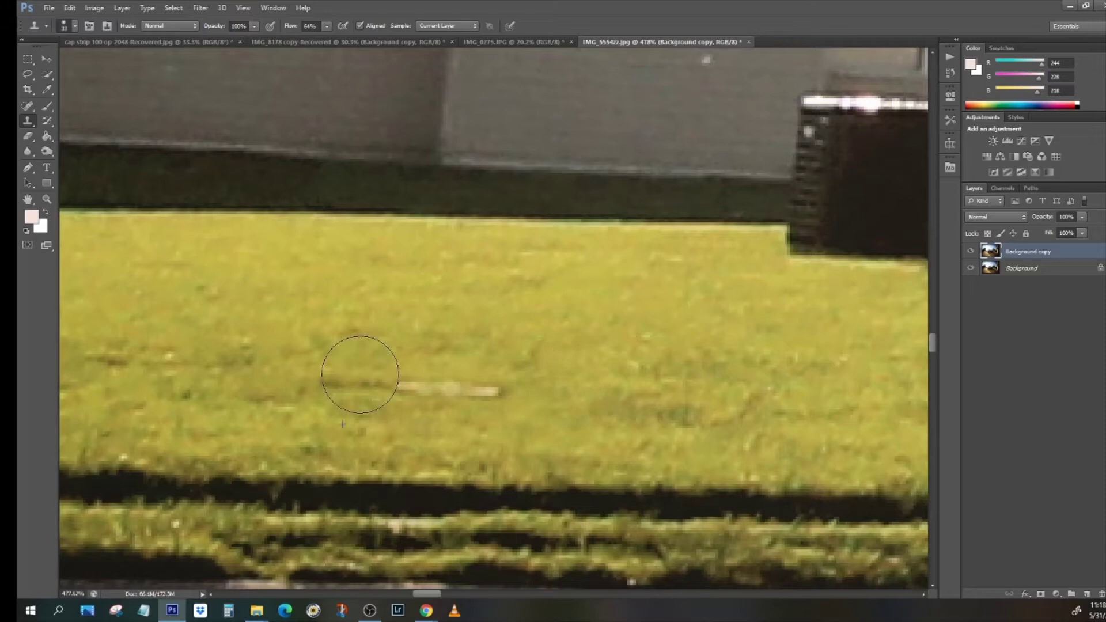
alt+click(425, 431)
click(407, 388)
key(ctrl+alt+z)
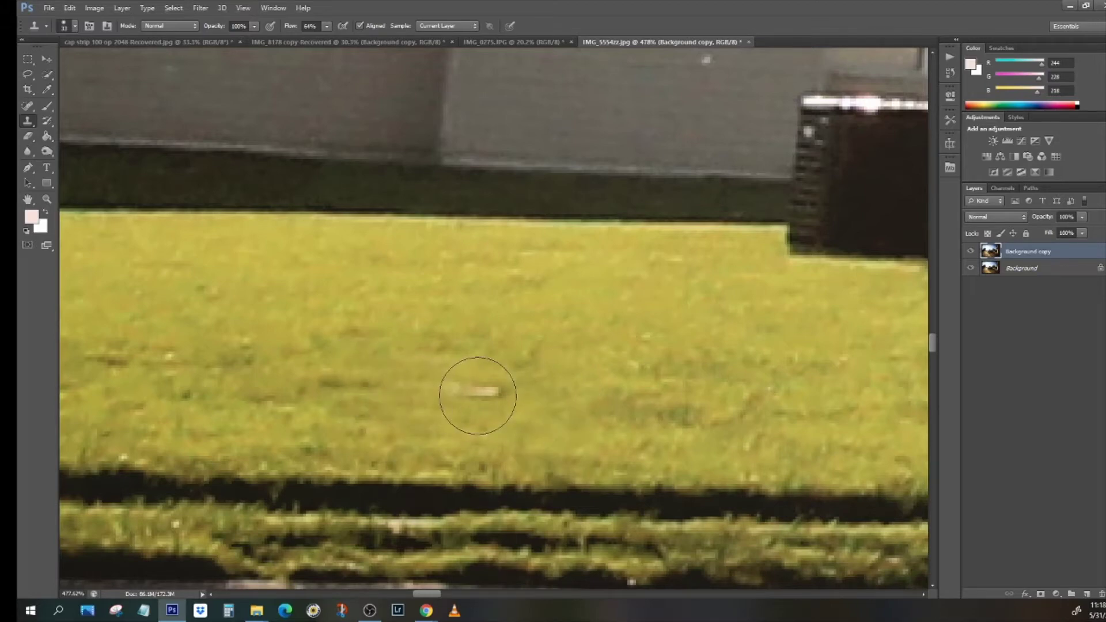
click(477, 396)
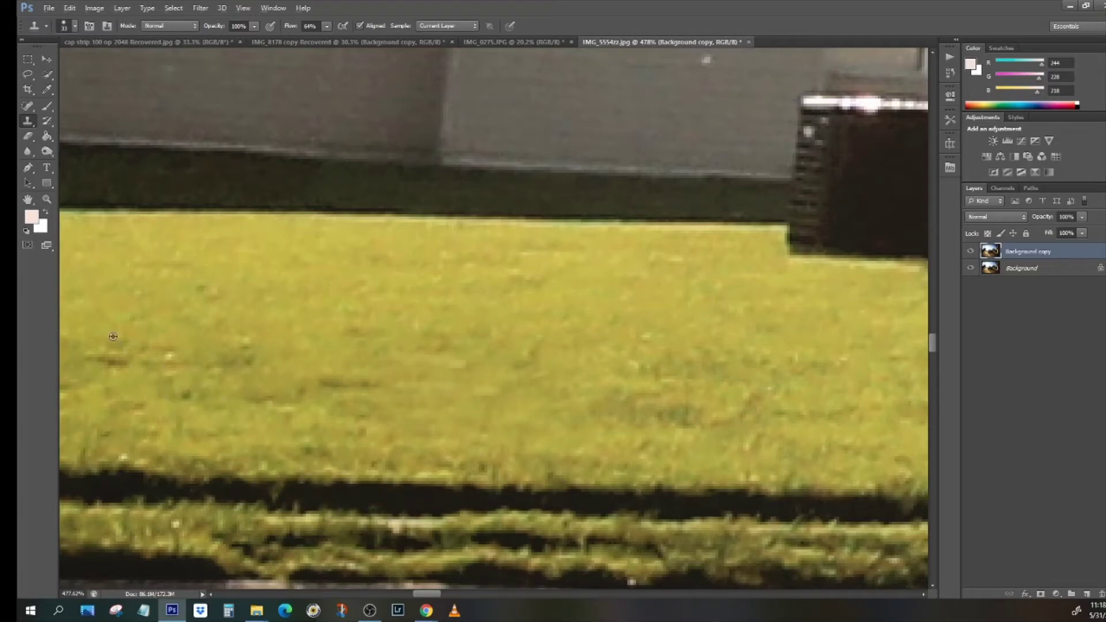
alt+click(100, 323)
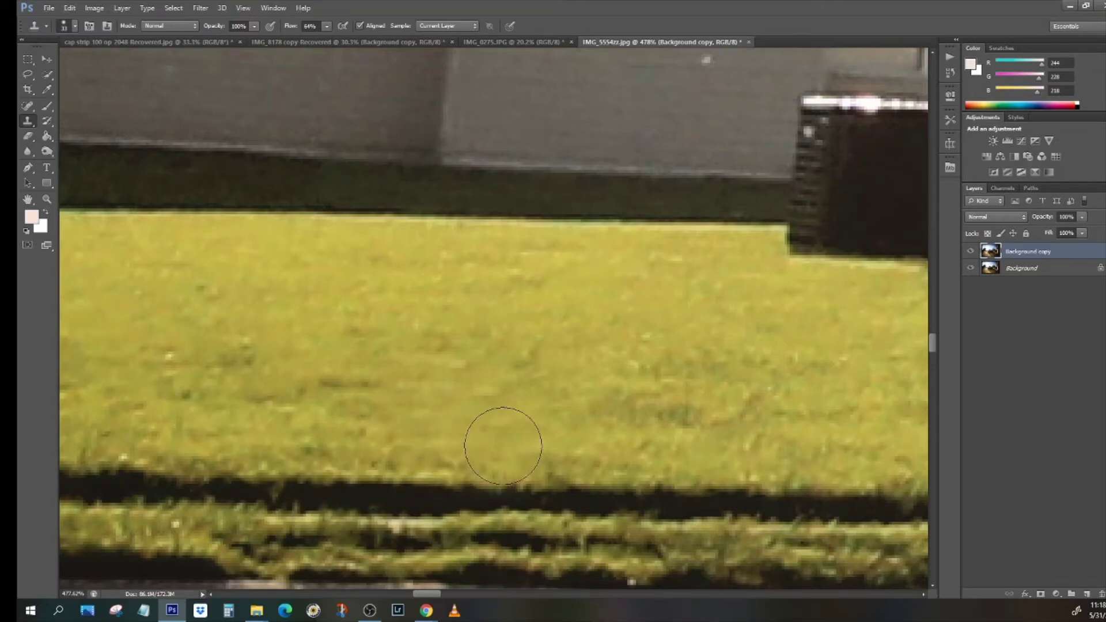
click(459, 480)
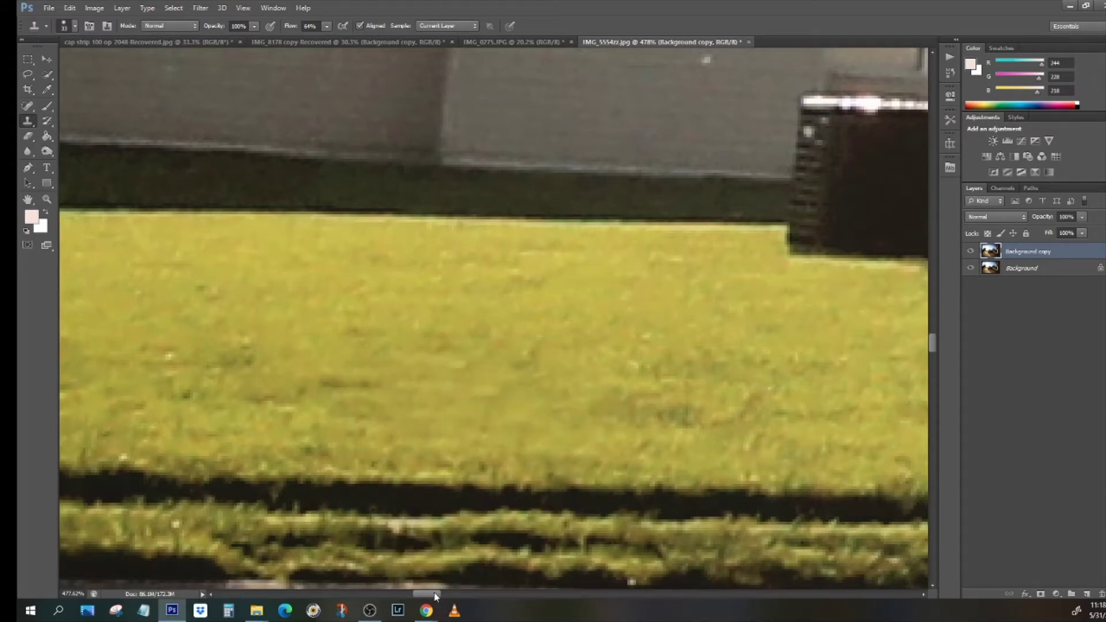
Draw a rectangular marquee selection around the narrow dark utility box on the lawn, leaving a margin of grass around it.
drag(431, 594, 386, 596)
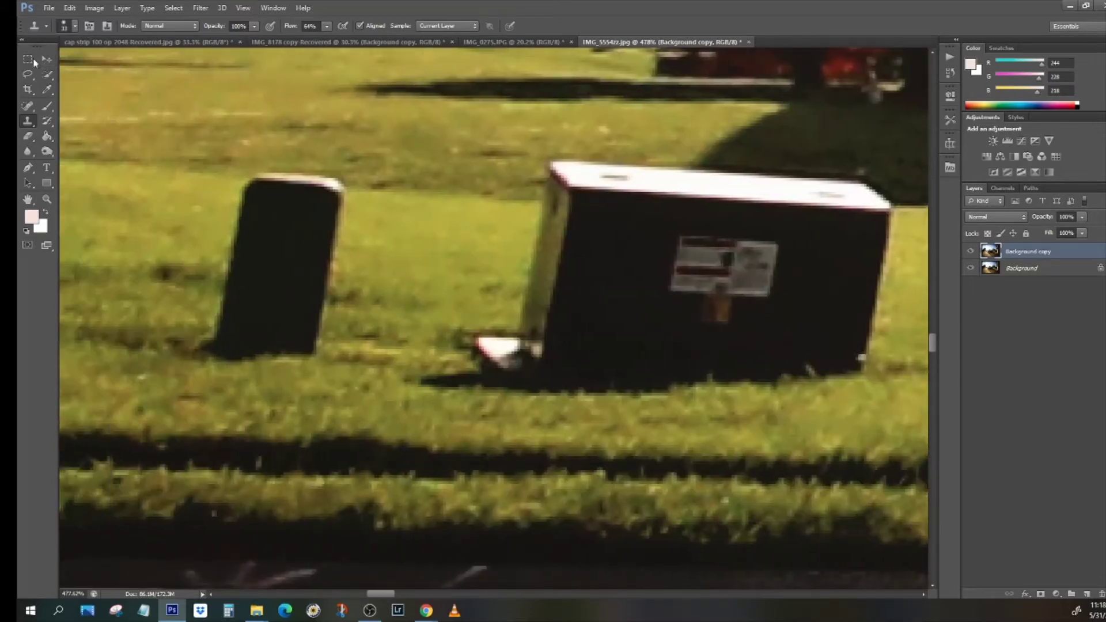
click(241, 268)
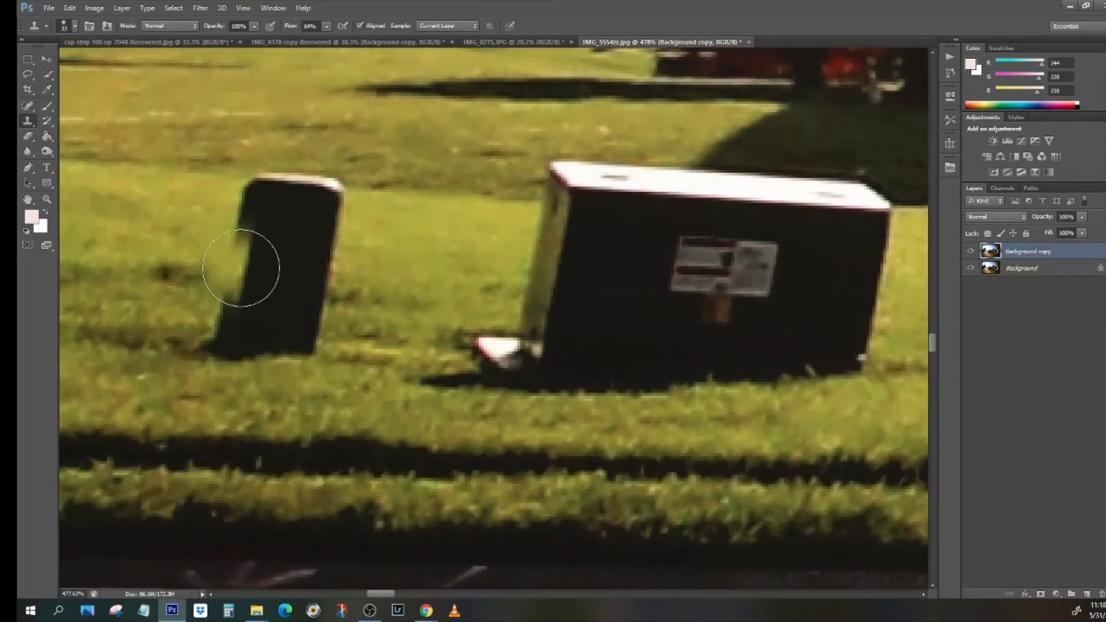
click(27, 60)
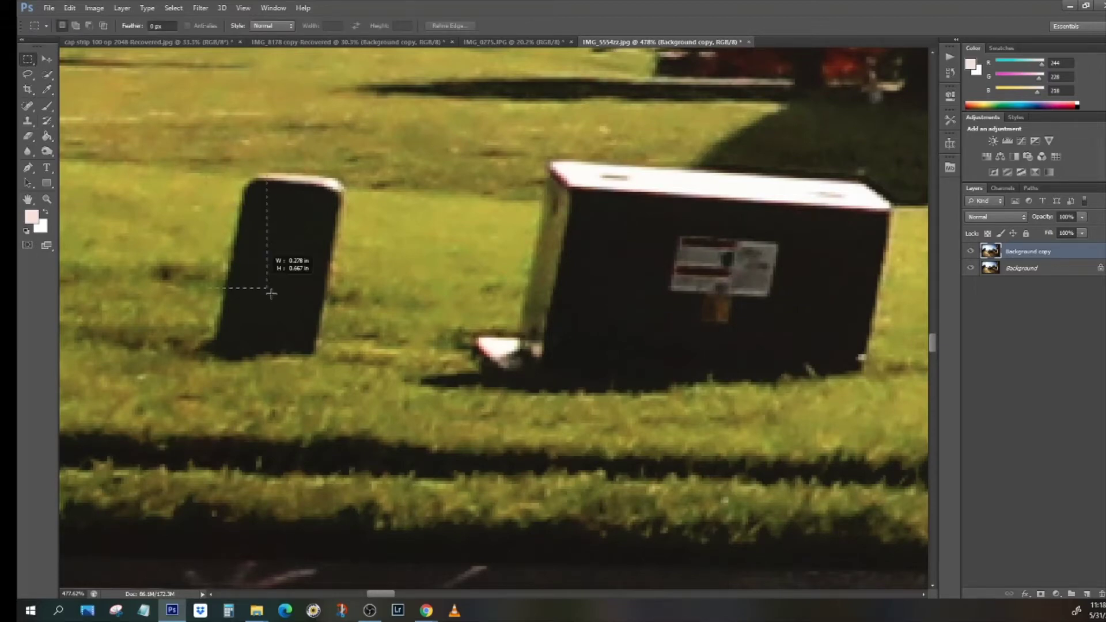
drag(272, 294, 362, 391)
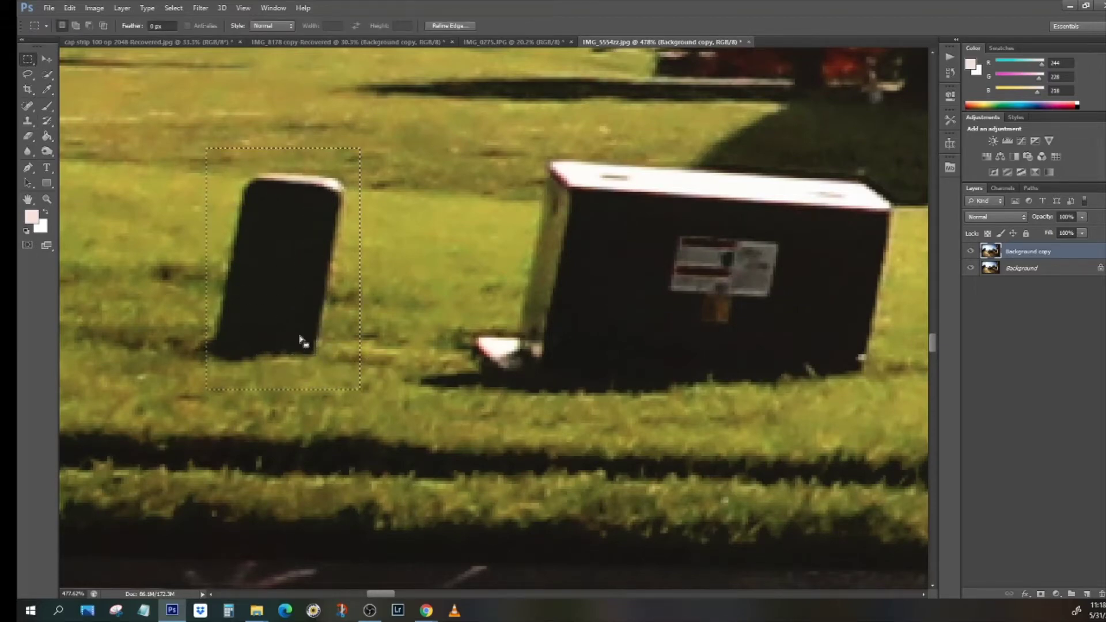
right_click(300, 341)
click(346, 463)
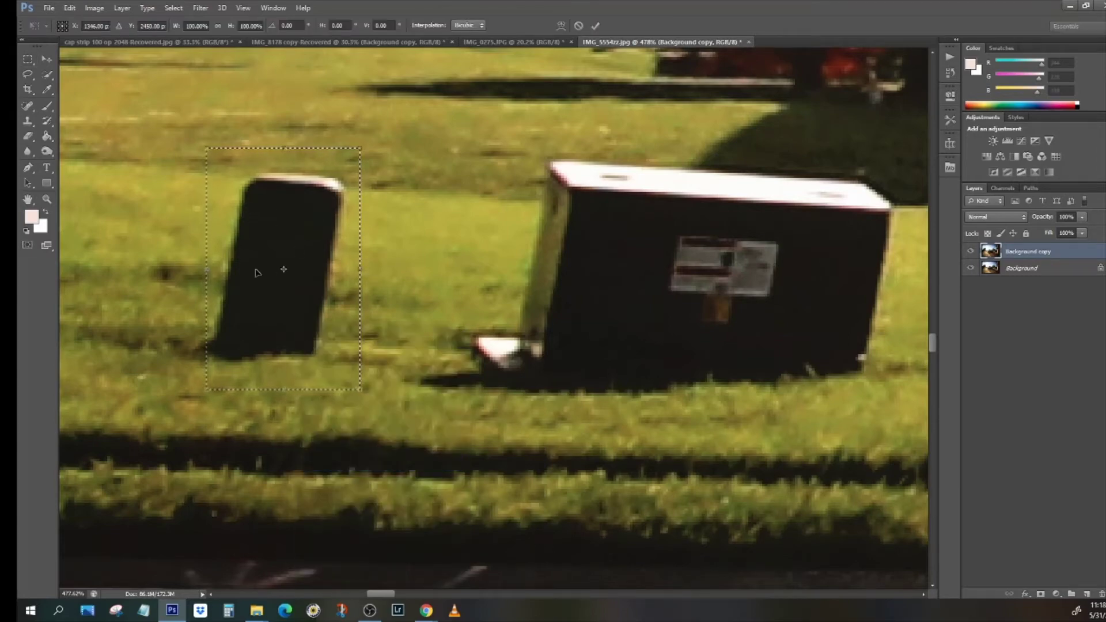
right_click(262, 306)
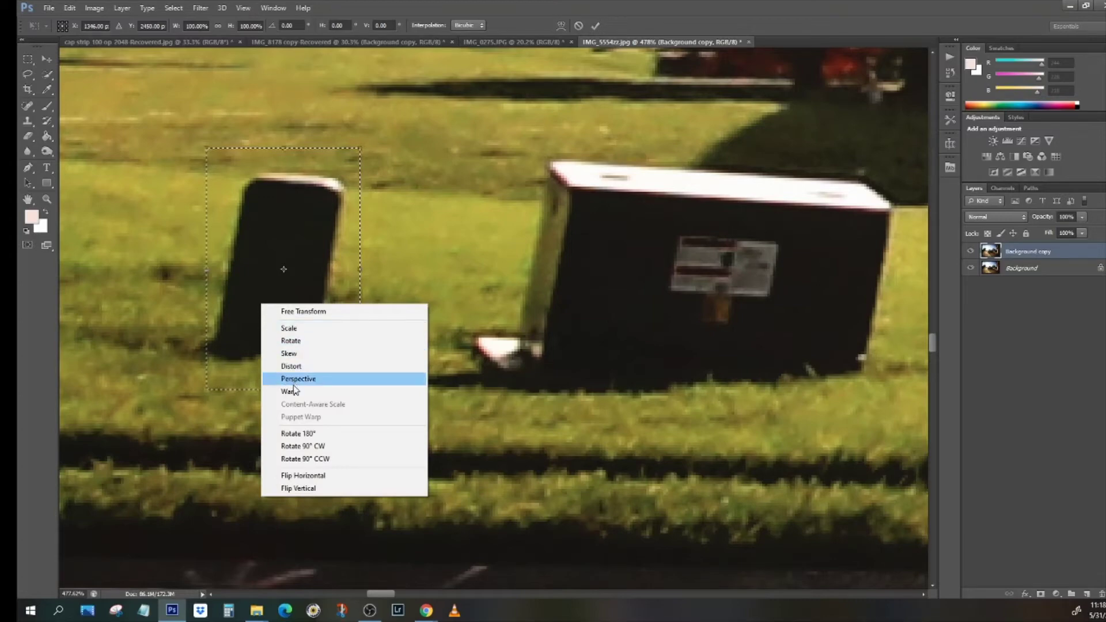
click(33, 60)
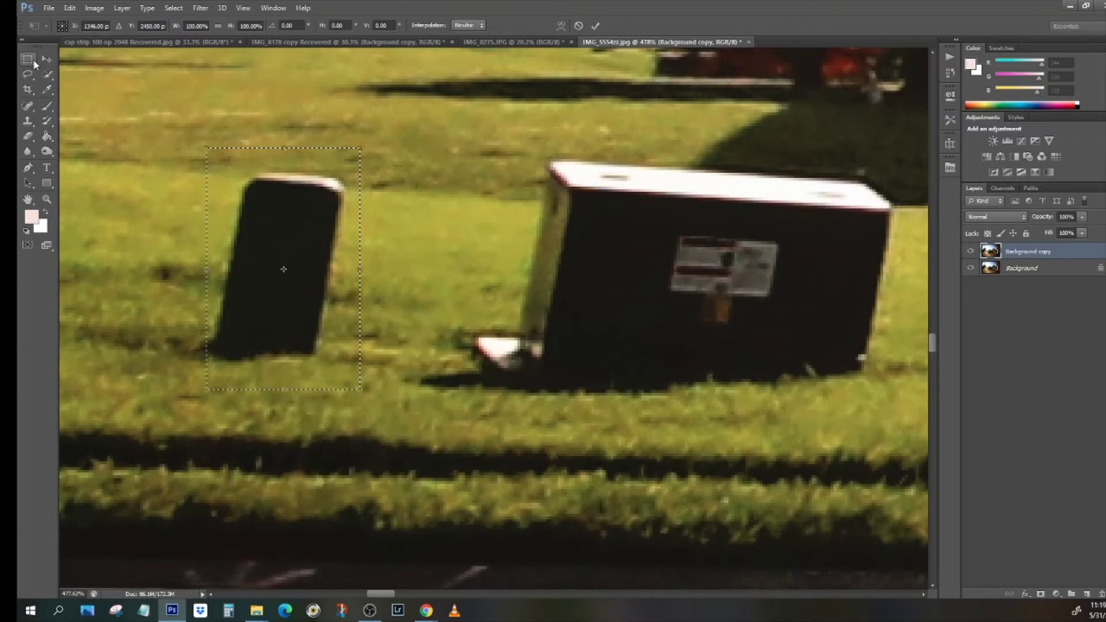
click(32, 60)
Fill the selection around the narrow utility box using Content-Aware contents, Normal mode and 100% opacity.
right_click(250, 224)
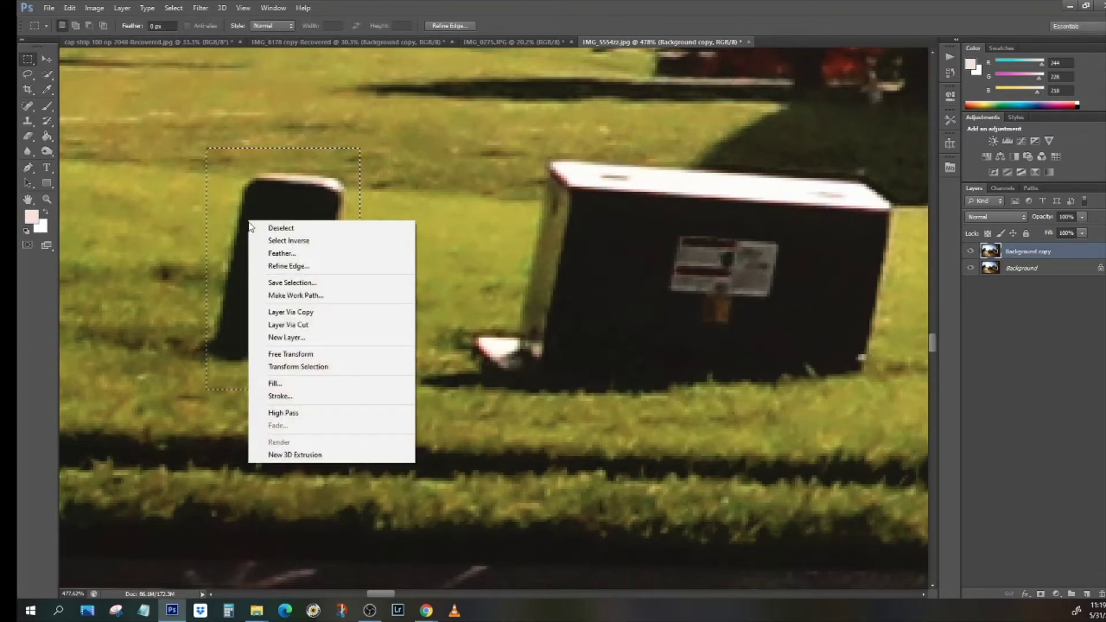
click(288, 385)
click(307, 299)
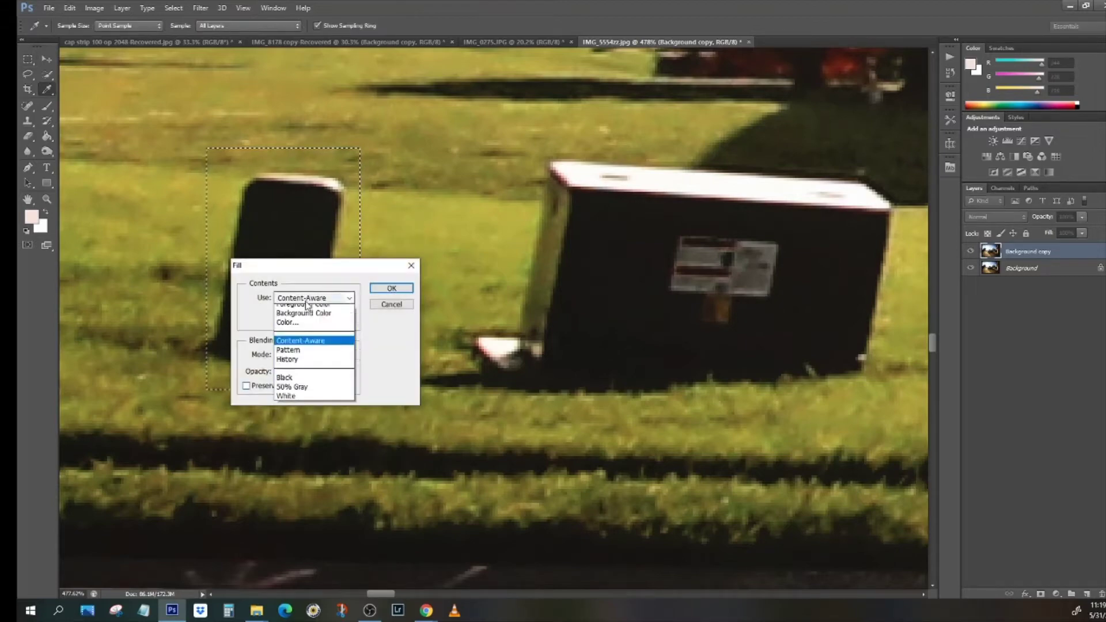
click(308, 328)
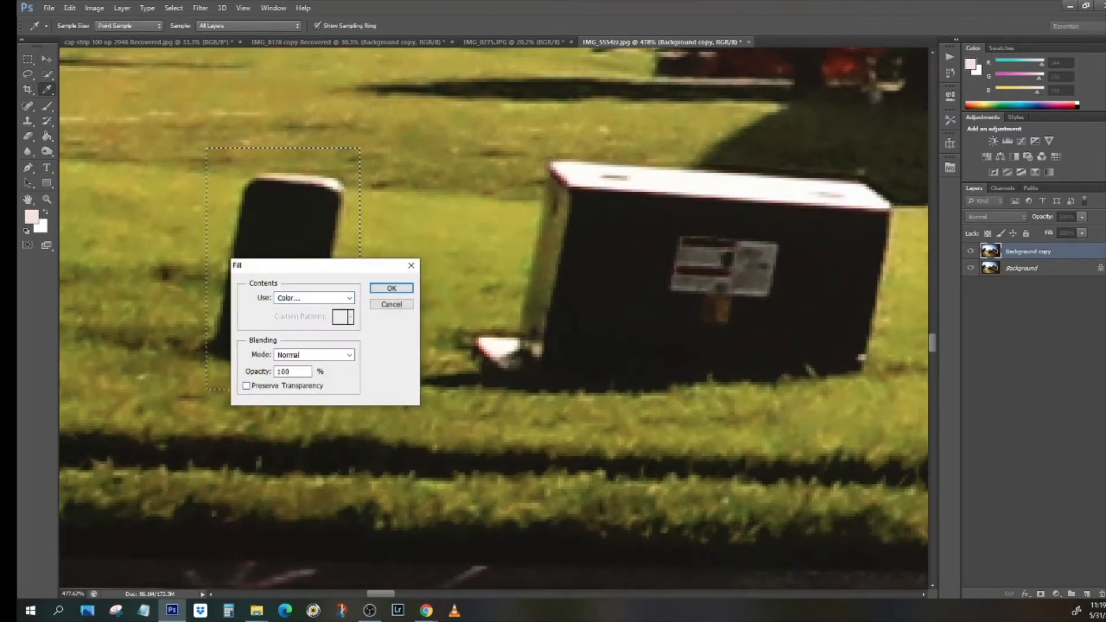
click(333, 298)
click(318, 340)
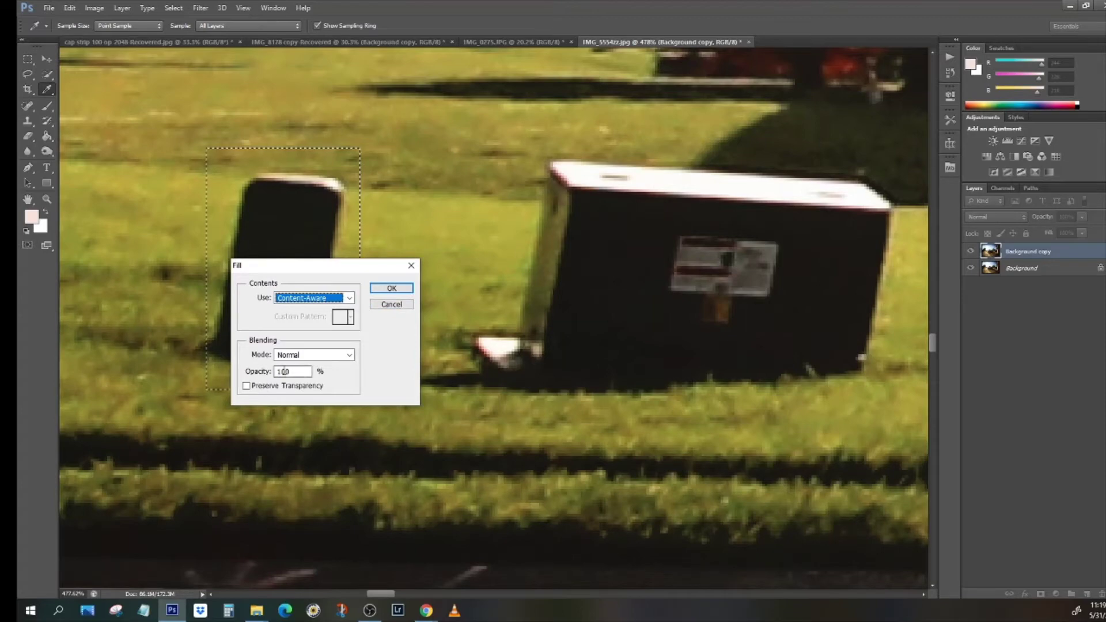
click(390, 288)
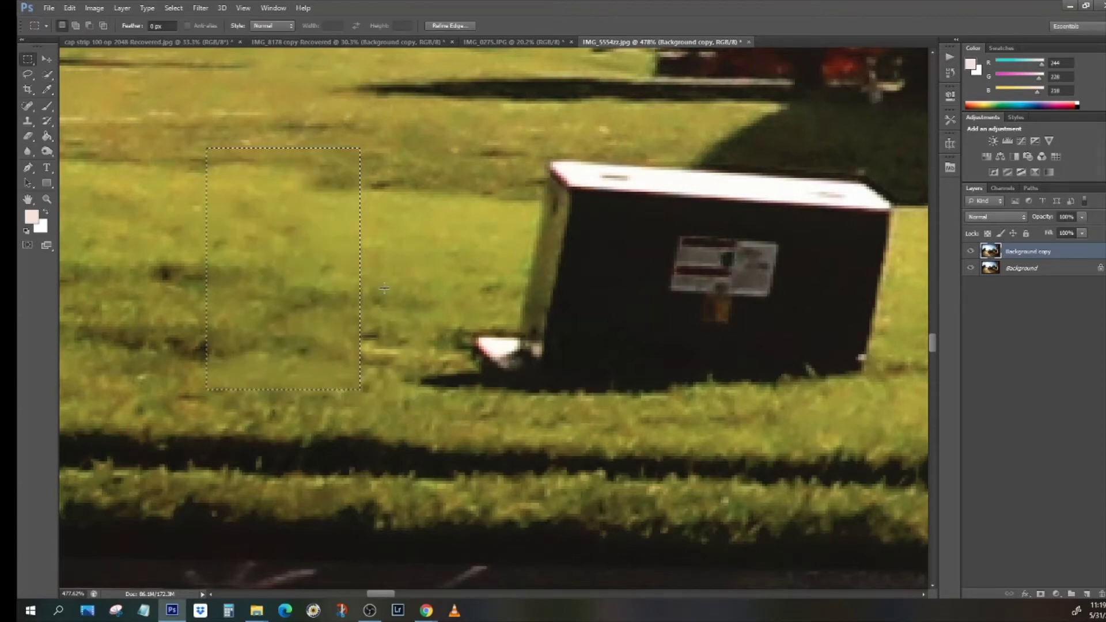
Select the large labelled box with a rectangular marquee, replace it with a Content-Aware fill, and deselect.
drag(450, 140, 905, 426)
right_click(786, 348)
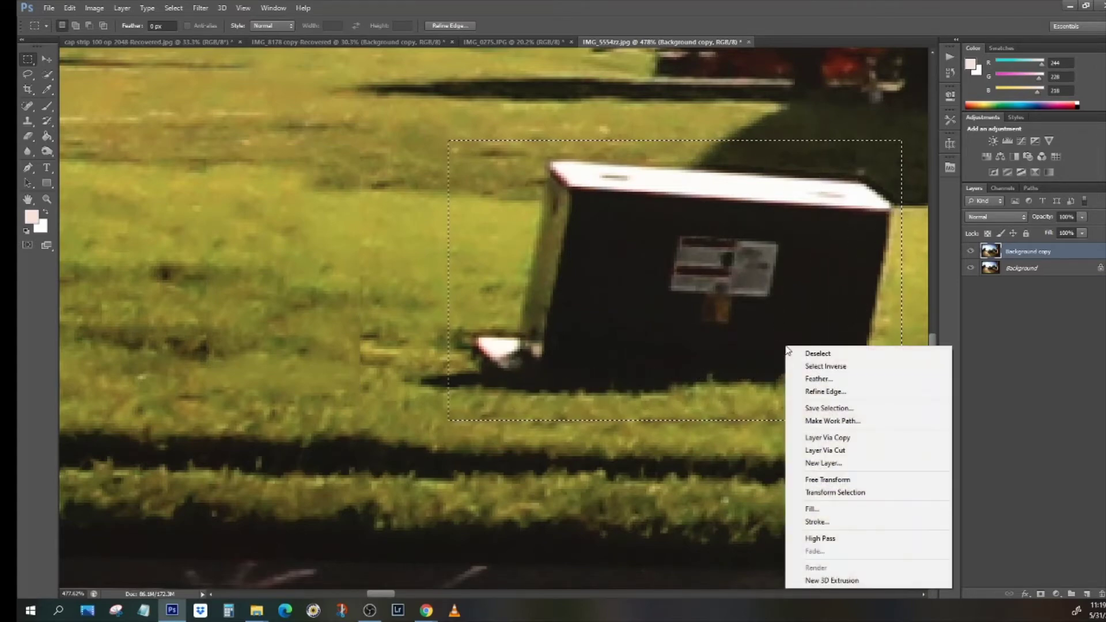
click(841, 510)
click(390, 289)
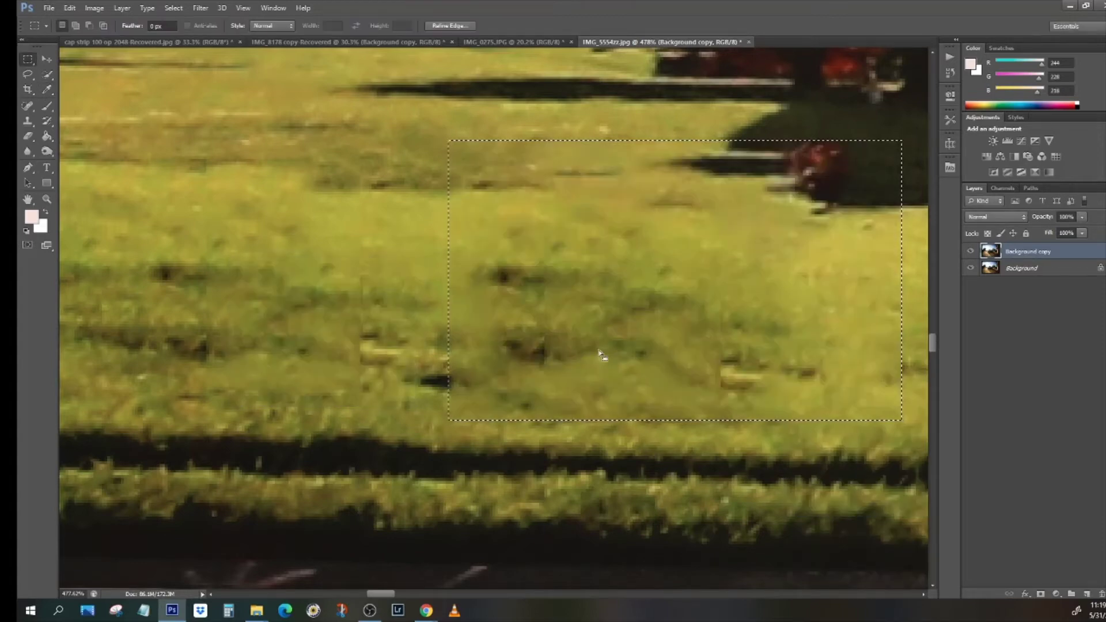
key(ctrl+d)
scroll(343, 391, down, 2)
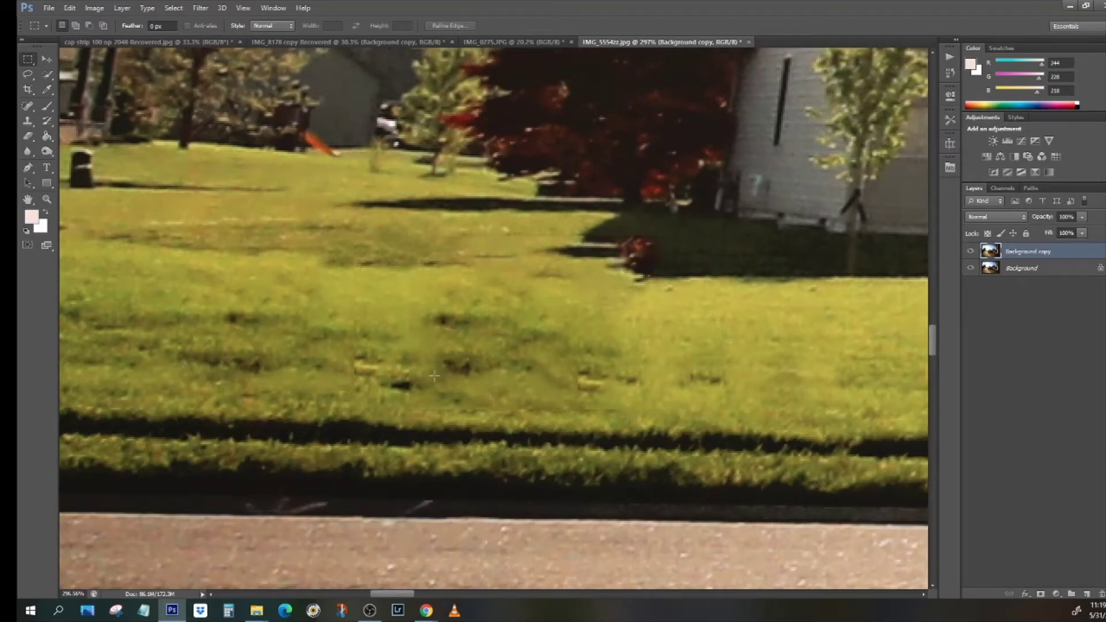
Set the Clone Stamp opacity to 72% and clone nearby grass over the two dark spots on the left part of the lawn.
drag(350, 356, 399, 369)
drag(570, 374, 621, 392)
click(28, 123)
scroll(149, 319, up, 2)
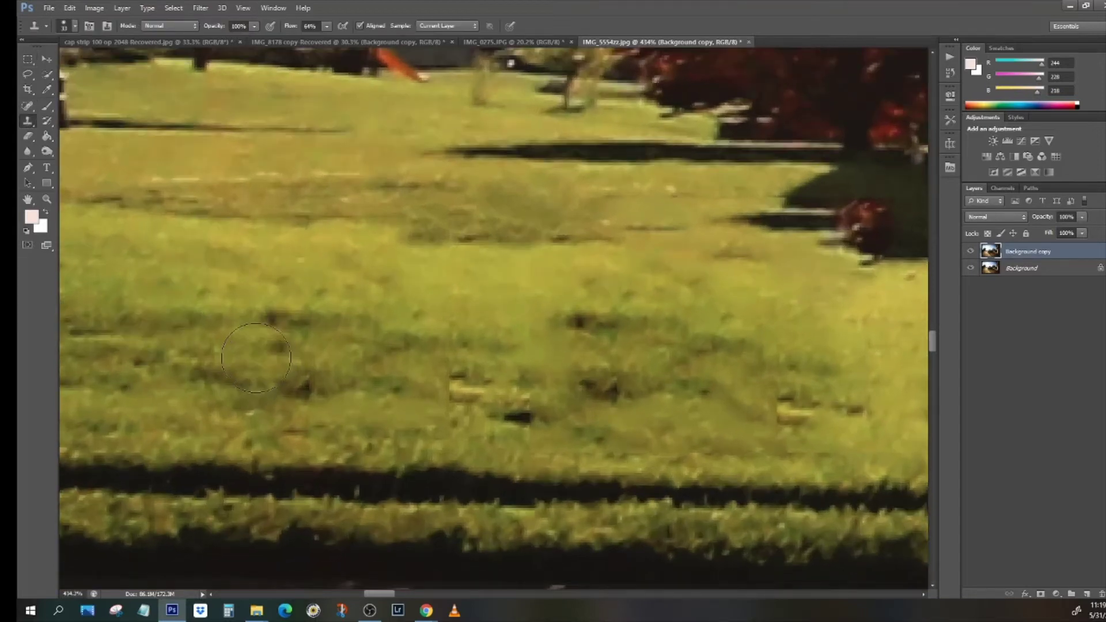
key(alt)
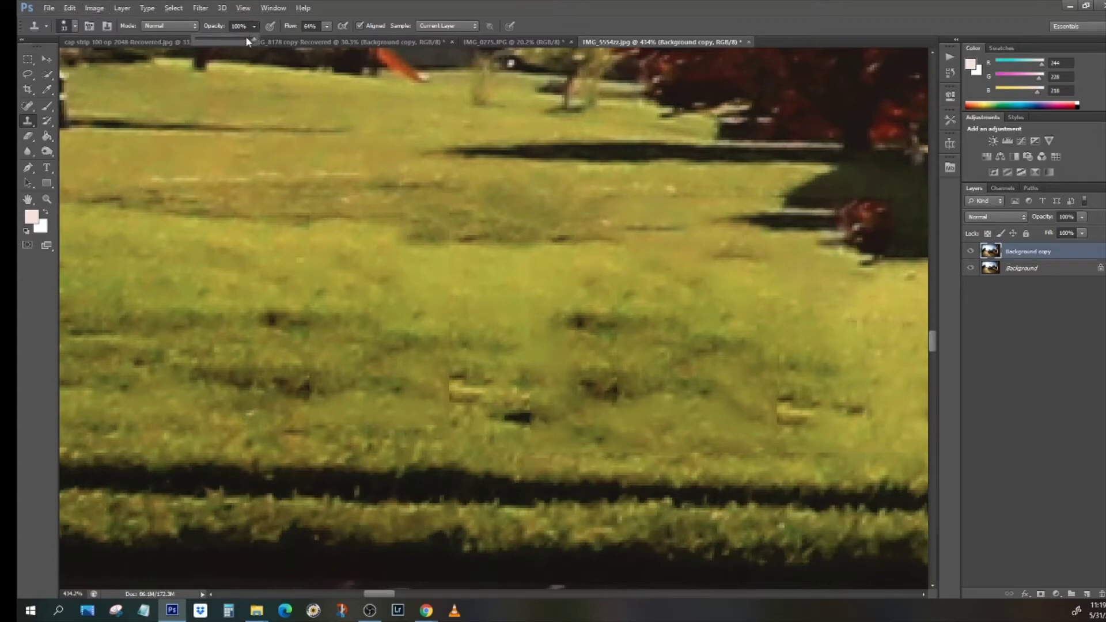
drag(247, 41, 237, 37)
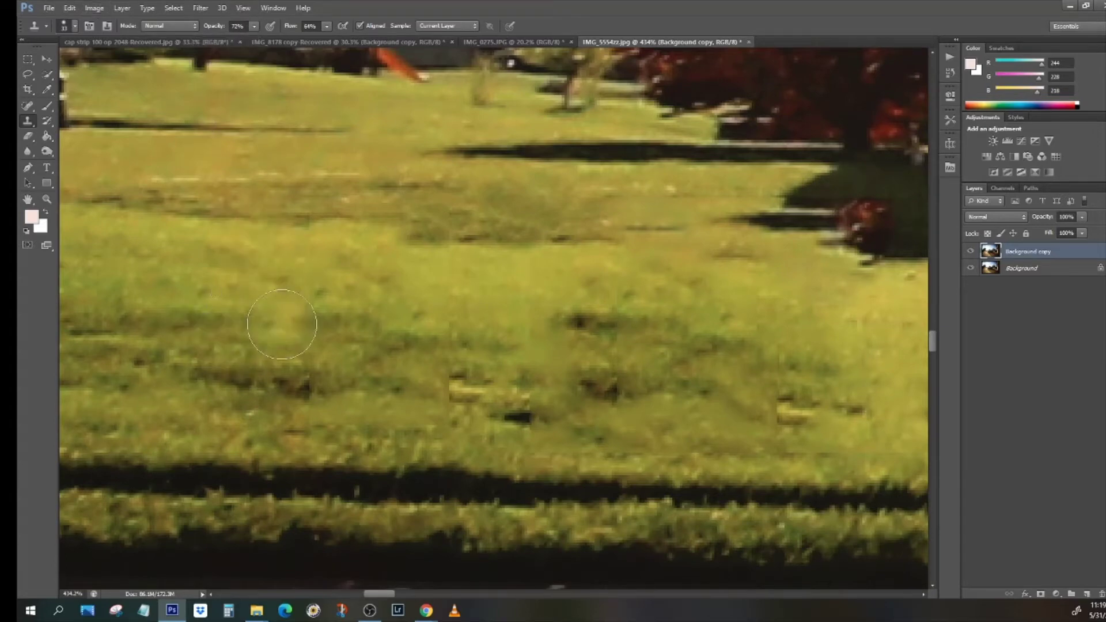
alt+click(278, 340)
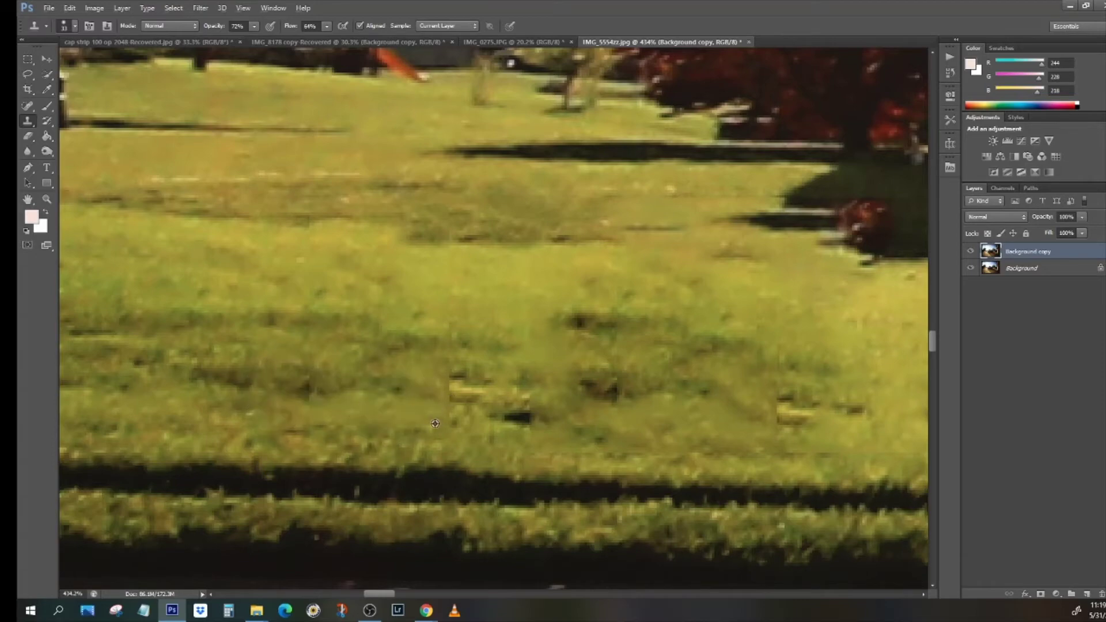
Clone sampled grass over the remaining pale patches and dark spots across the middle and right of the retouched lawn.
click(462, 397)
alt+click(529, 303)
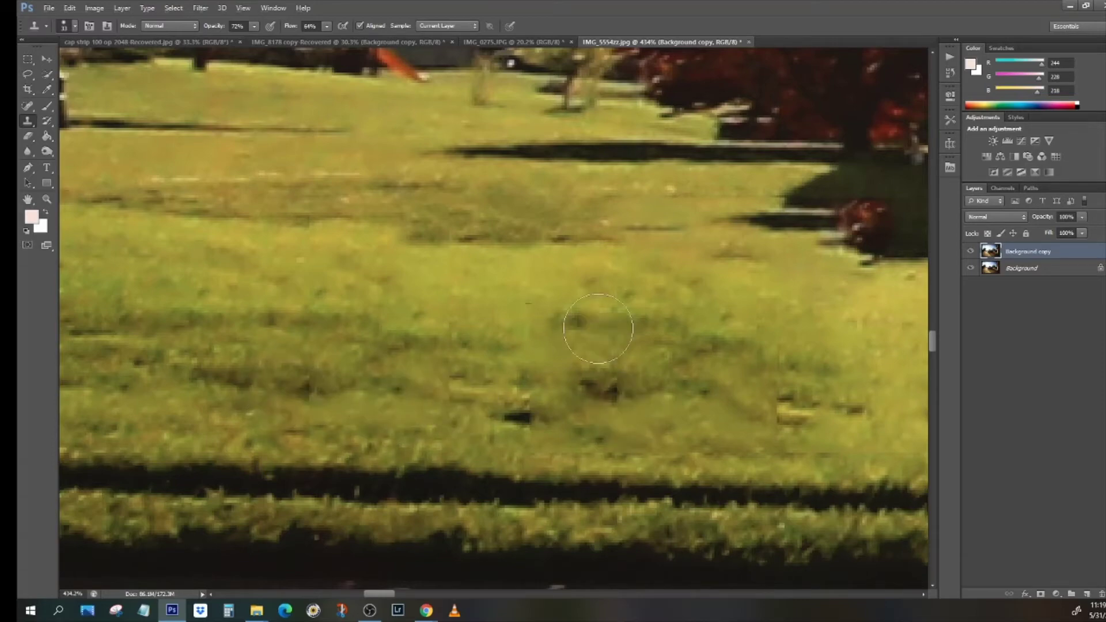
drag(599, 329, 589, 327)
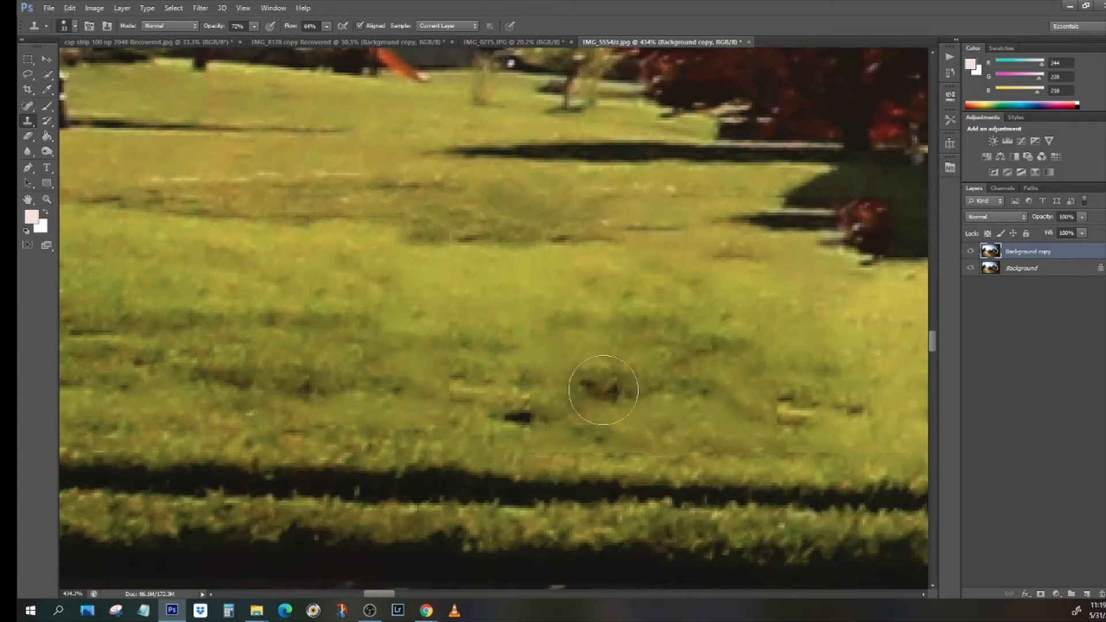
click(603, 390)
click(510, 418)
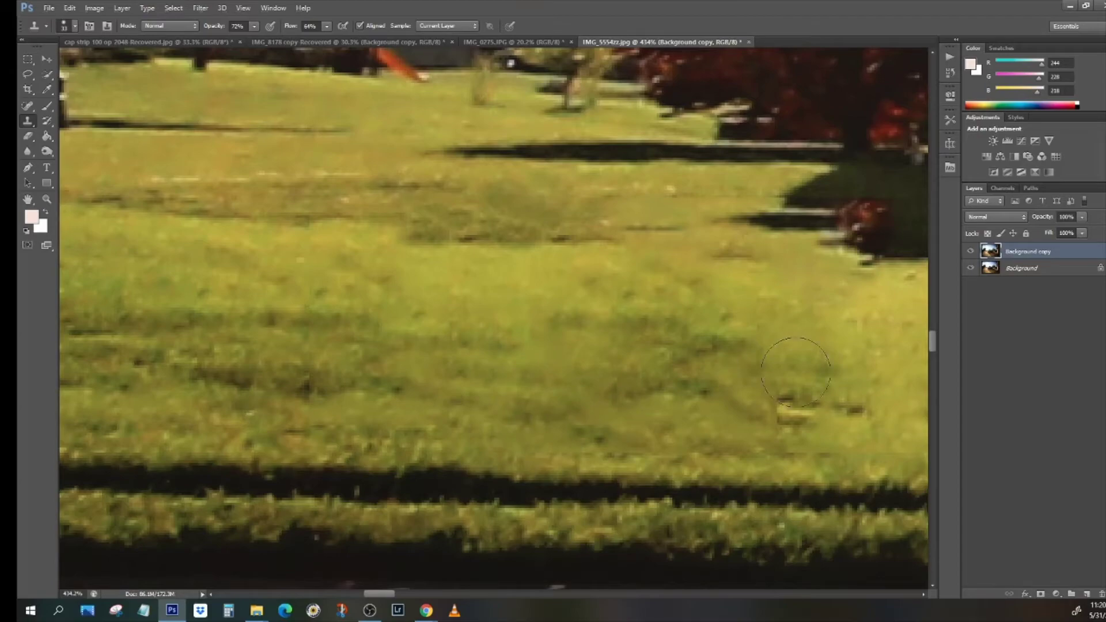
scroll(572, 425, down, 5)
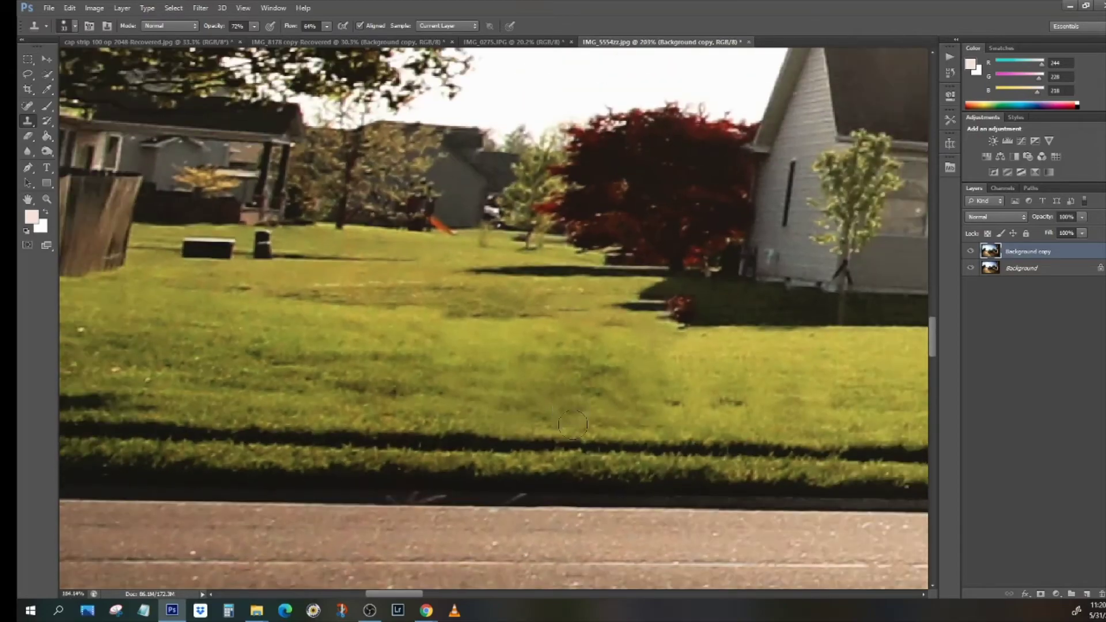
scroll(572, 425, down, 3)
scroll(624, 459, up, 4)
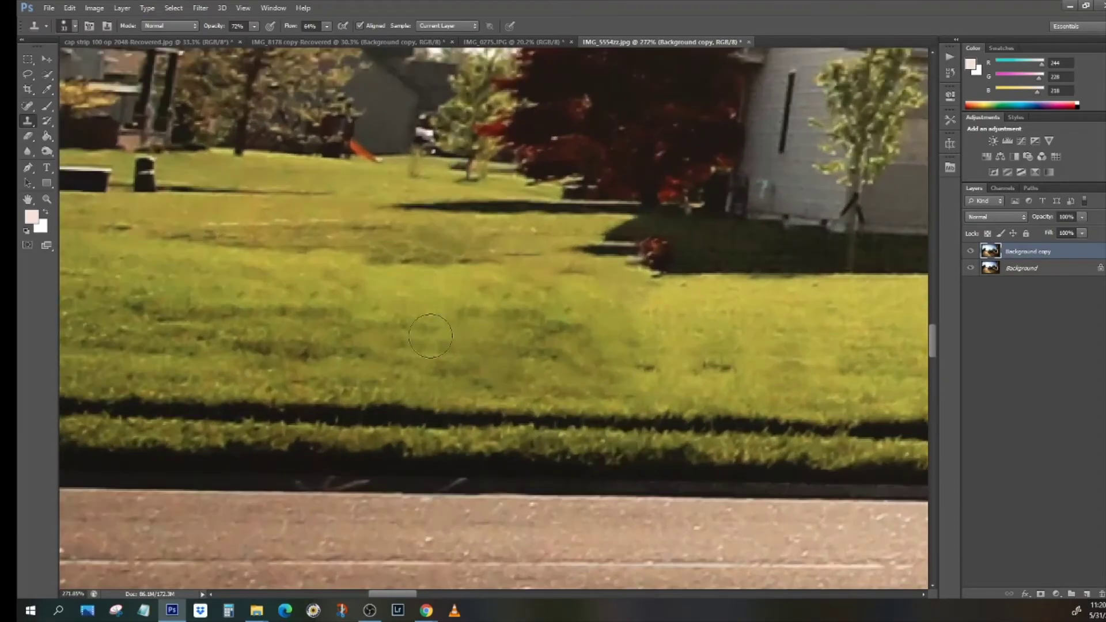
Set the Clone Stamp to a 79 px brush at 58% opacity and blend the uneven, darker grass across the retouched lawn.
click(70, 29)
drag(98, 62, 109, 61)
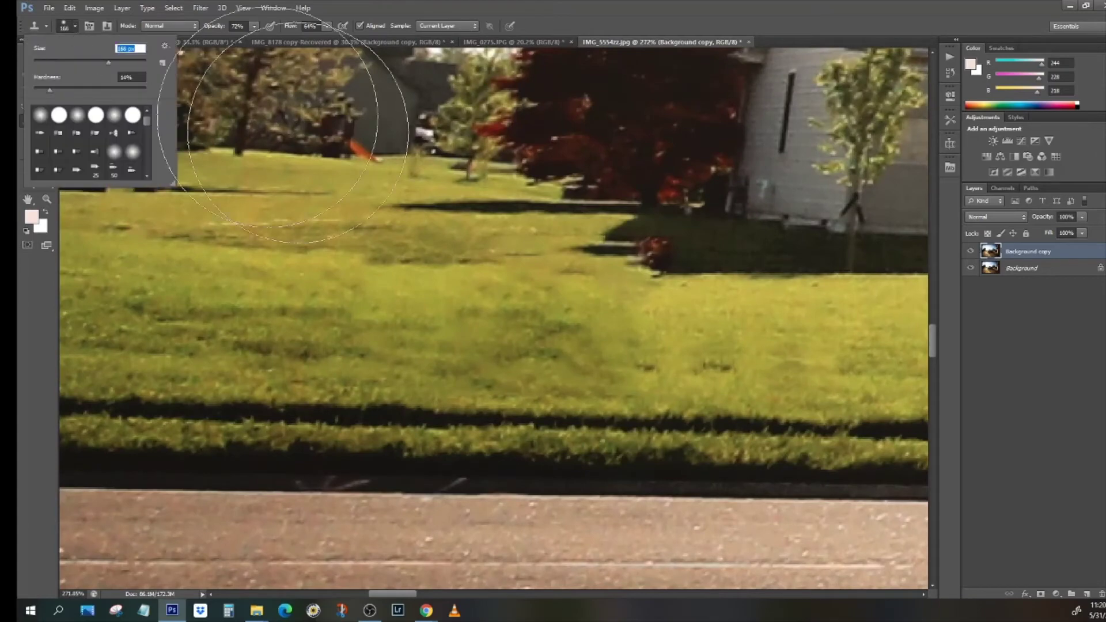
click(87, 62)
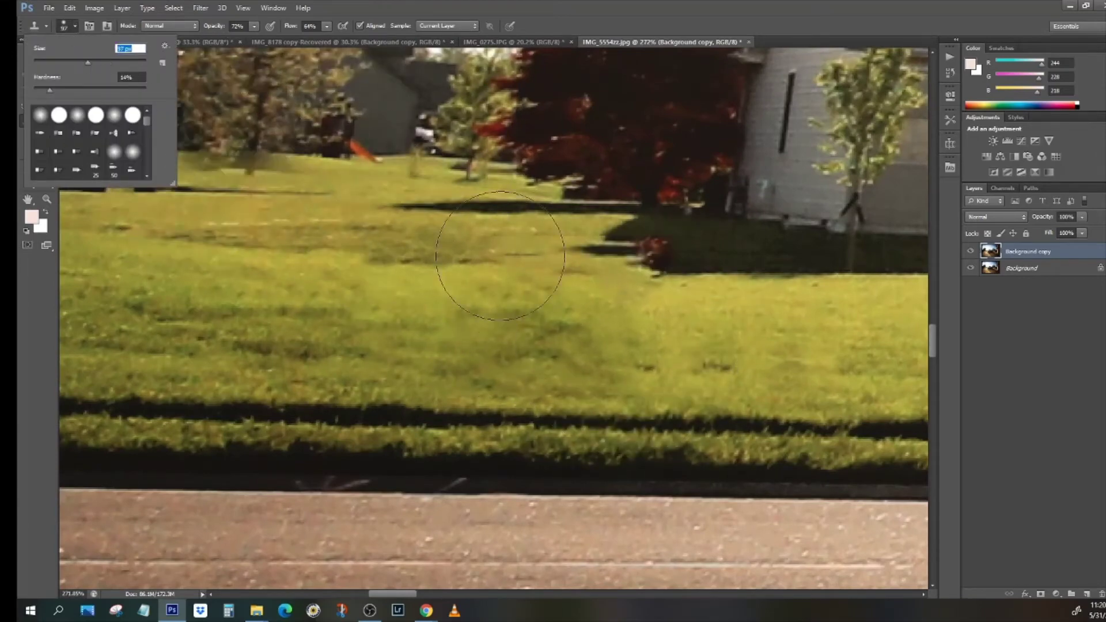
click(77, 62)
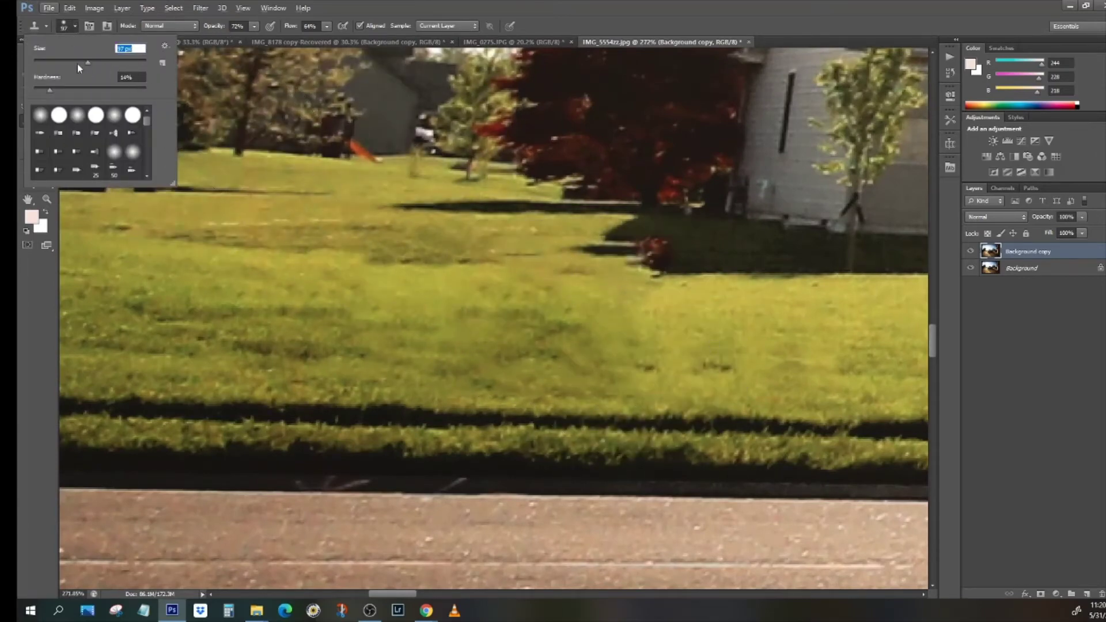
click(773, 359)
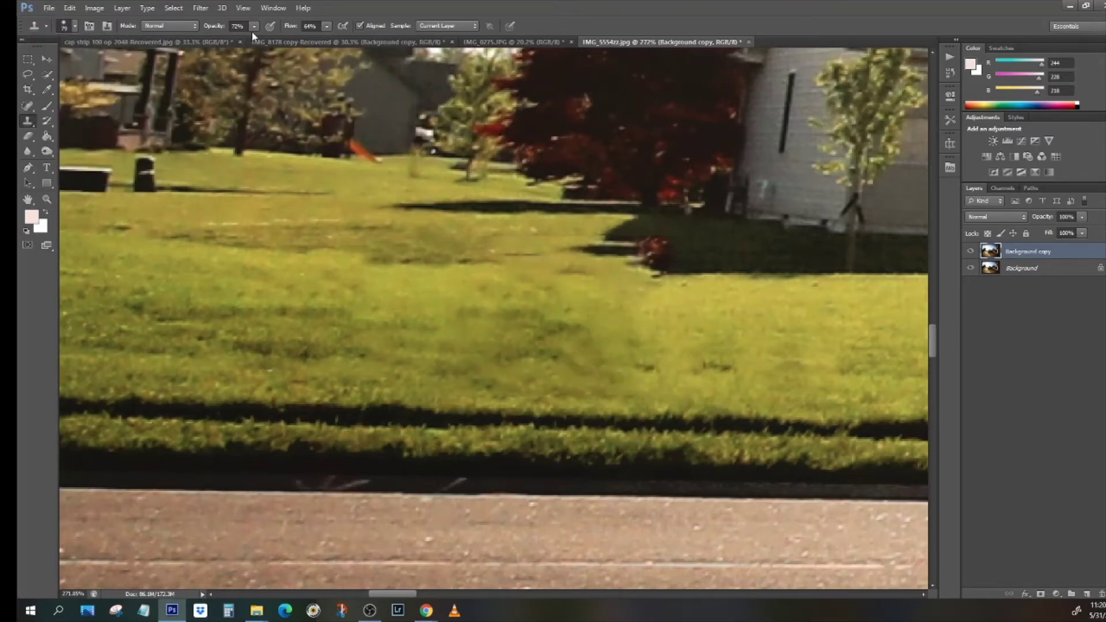
click(567, 337)
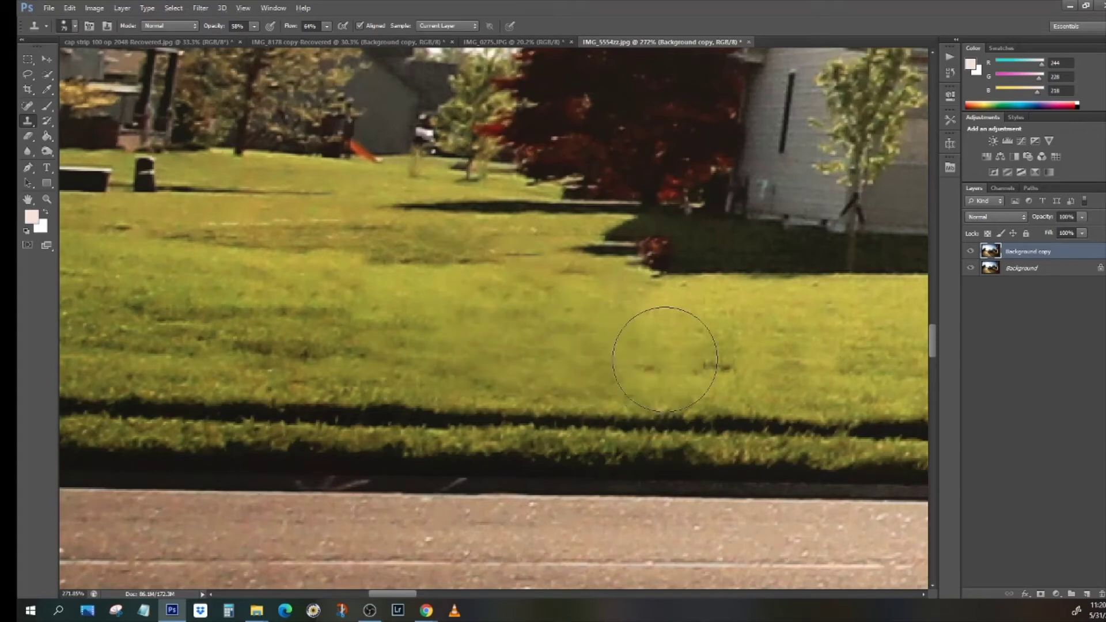
click(401, 359)
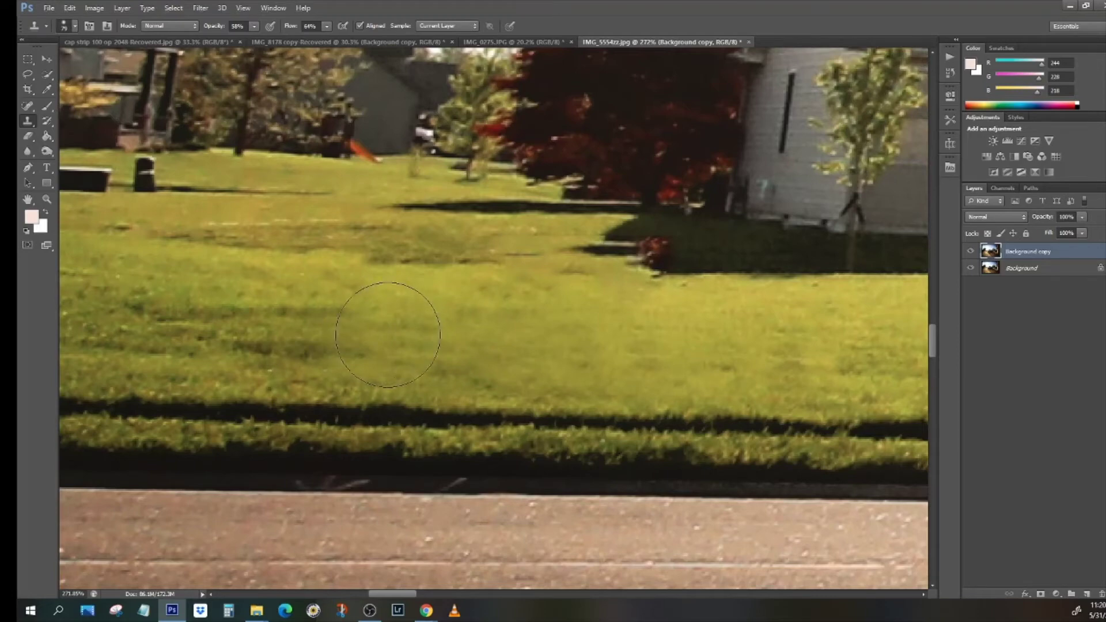
Restore the Clone Stamp opacity to 100%, enlarge the brush, and clone concrete over the black debris above the driveway joint.
scroll(785, 451, down, 5)
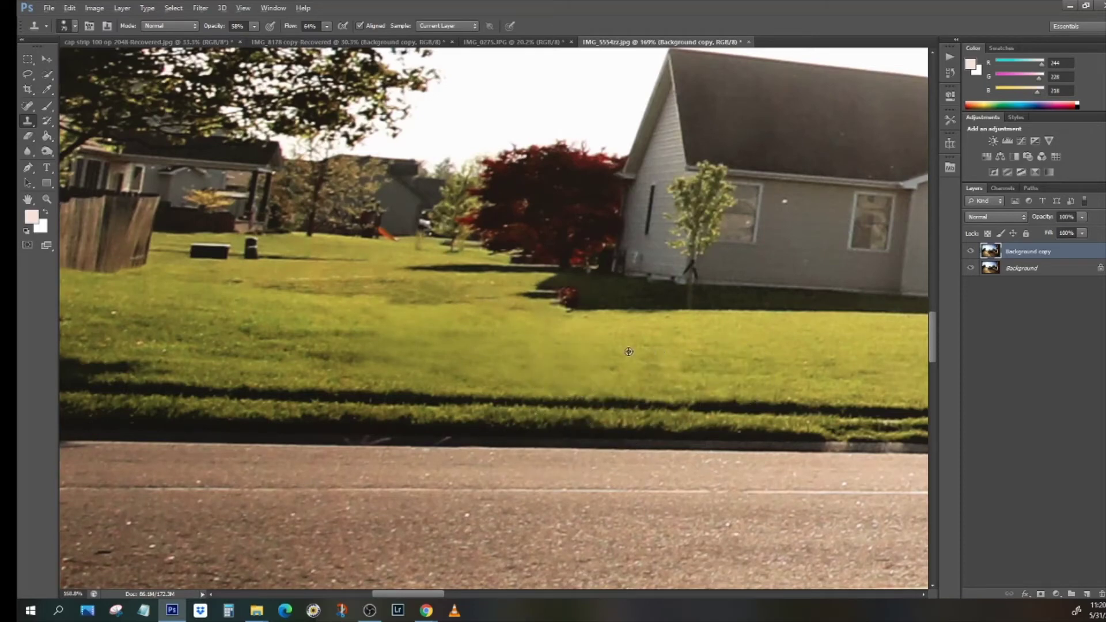
scroll(670, 452, down, 5)
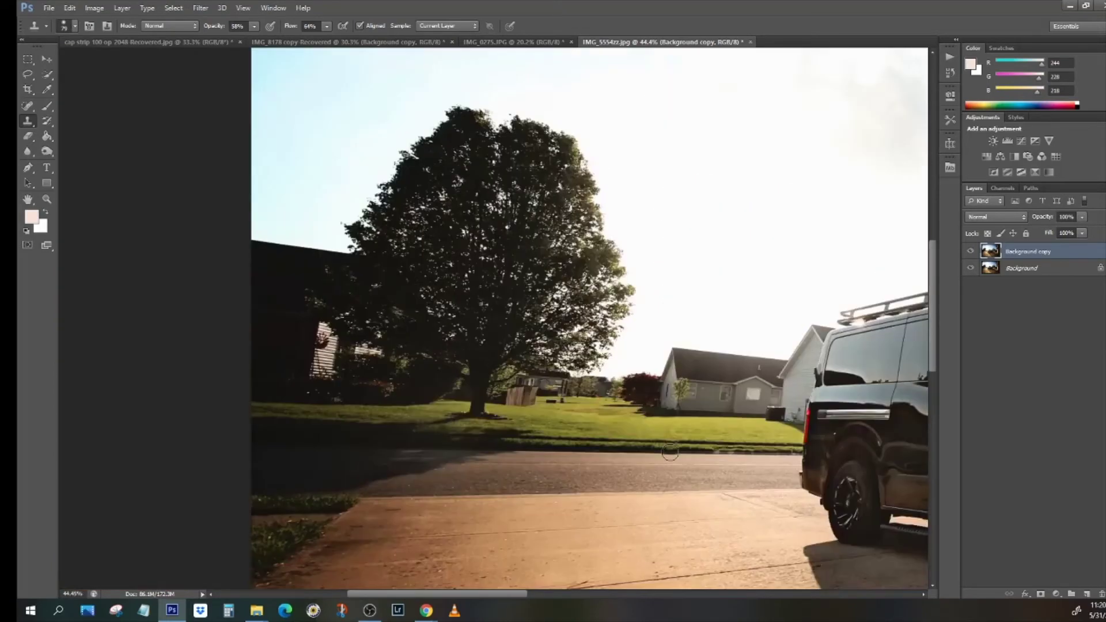
scroll(670, 452, down, 3)
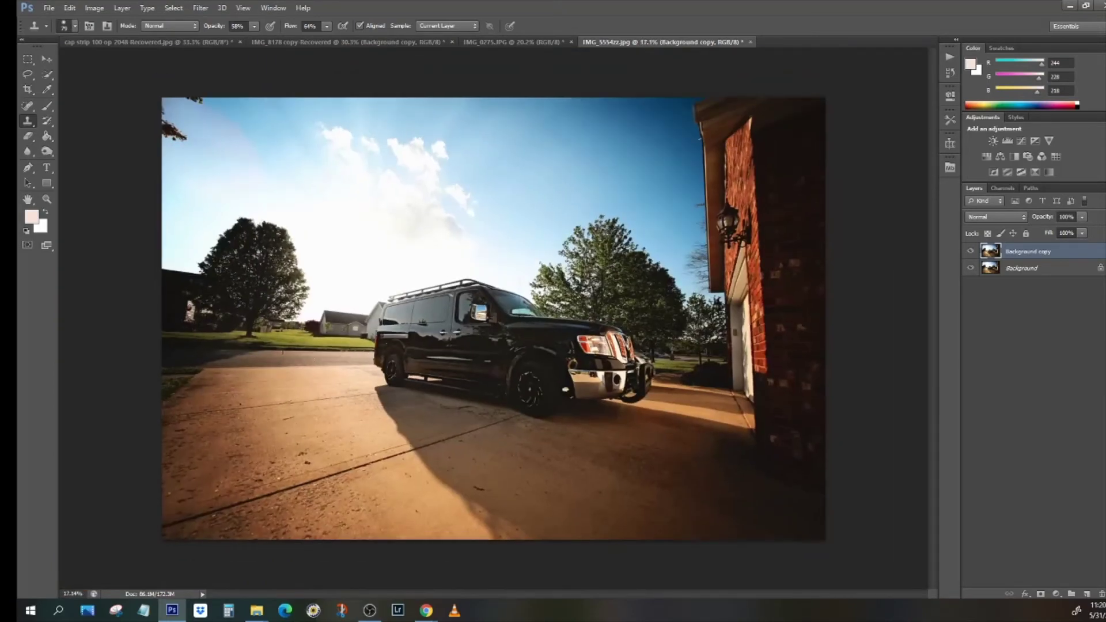
scroll(264, 570, down, 1)
scroll(296, 548, up, 4)
scroll(239, 549, up, 2)
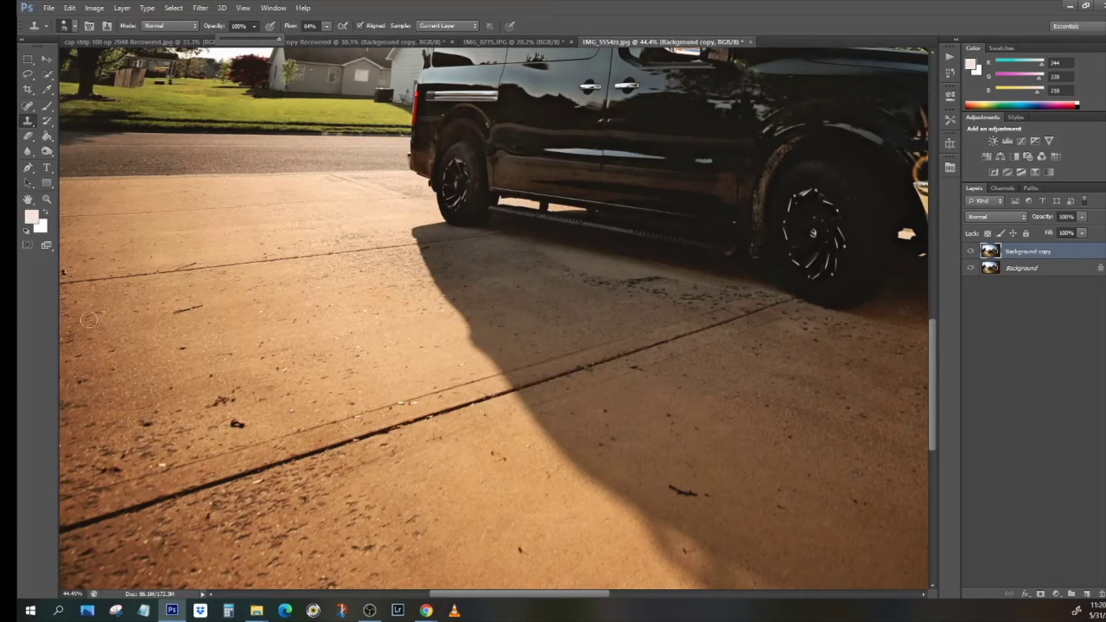
scroll(76, 471, up, 2)
scroll(274, 422, up, 2)
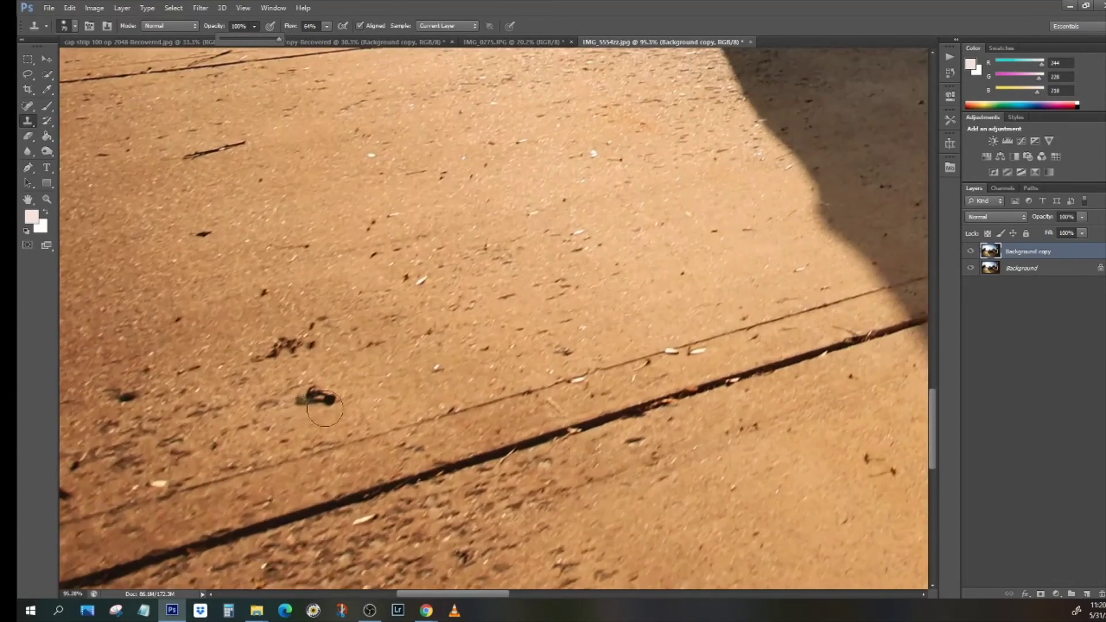
click(63, 27)
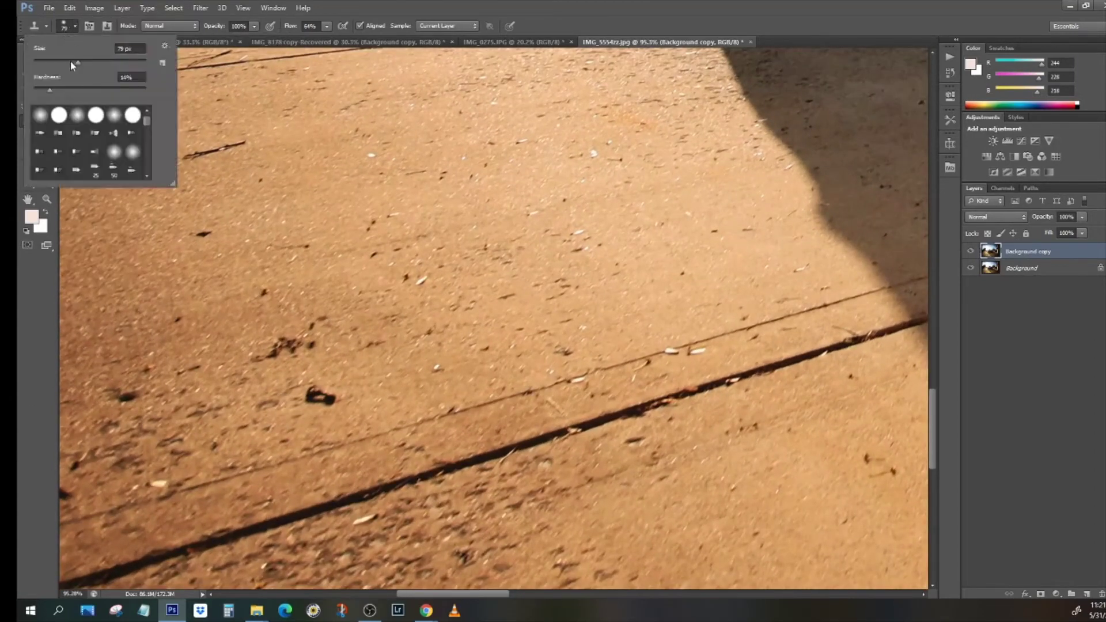
click(94, 62)
key(Return)
click(320, 396)
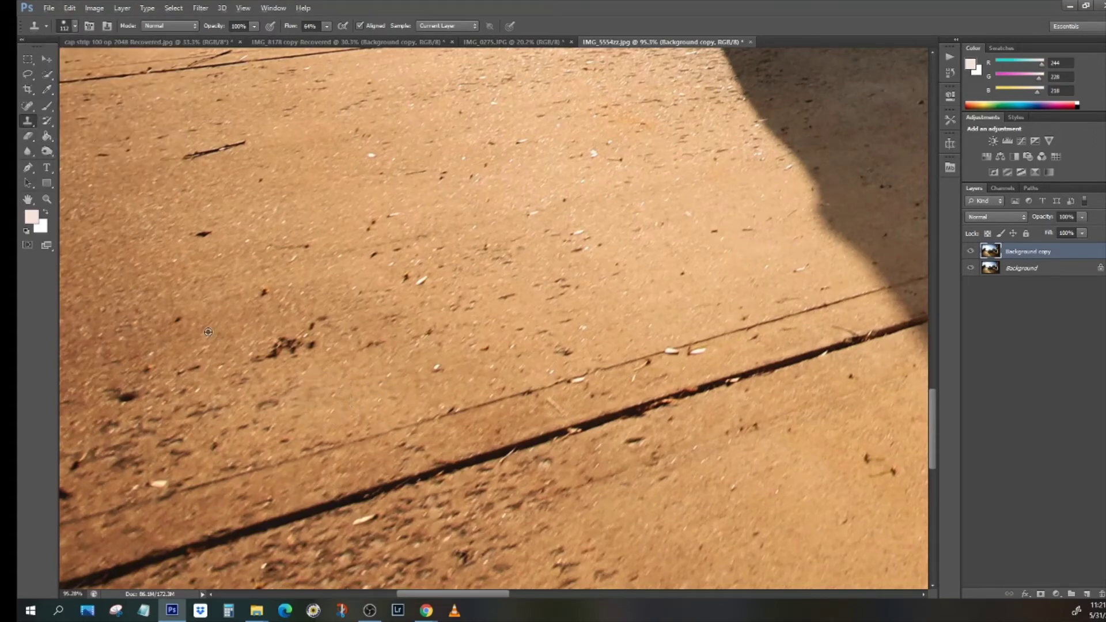
Clone clean concrete over the dark debris cluster on the driveway and over the dark spot farther left.
alt+click(234, 336)
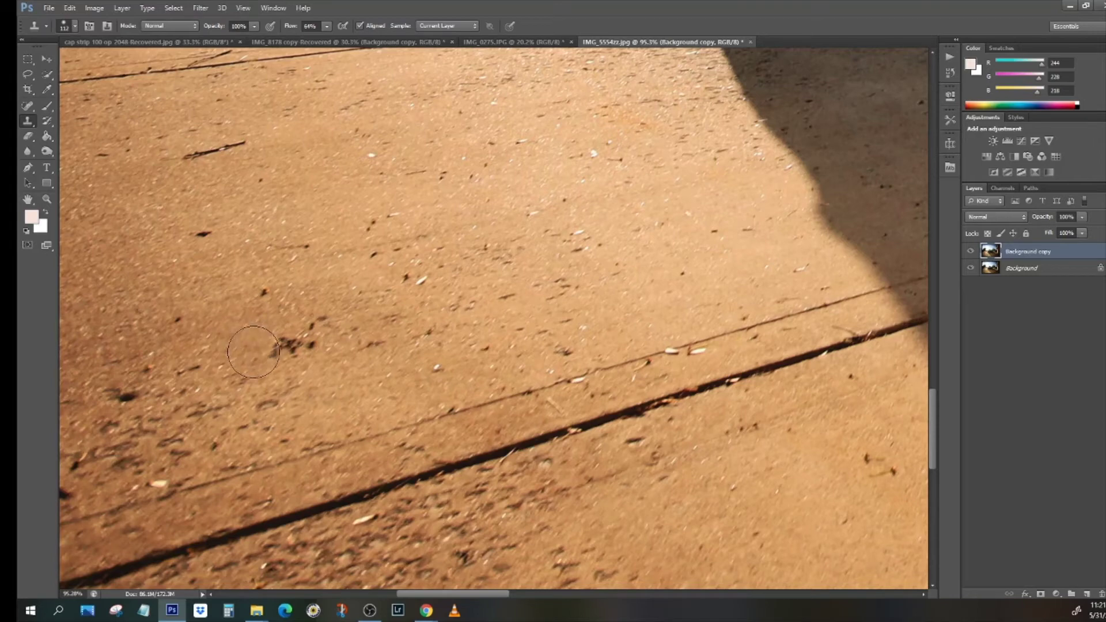
mouse_move(254, 340)
mouse_down()
mouse_move(311, 333)
mouse_move(357, 361)
mouse_up()
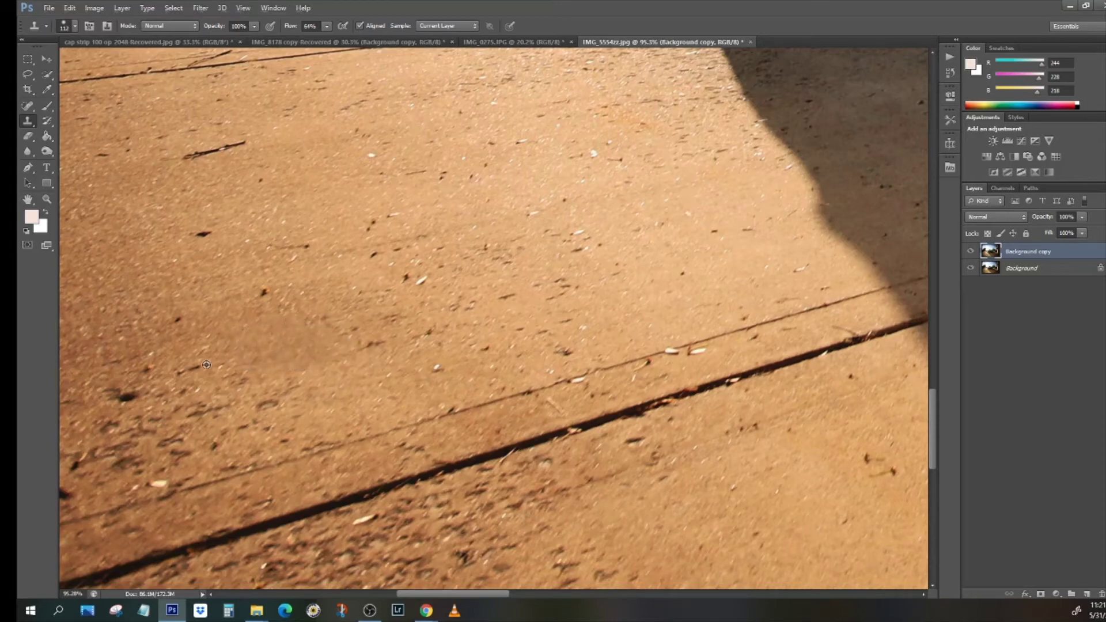
alt+click(101, 352)
click(125, 396)
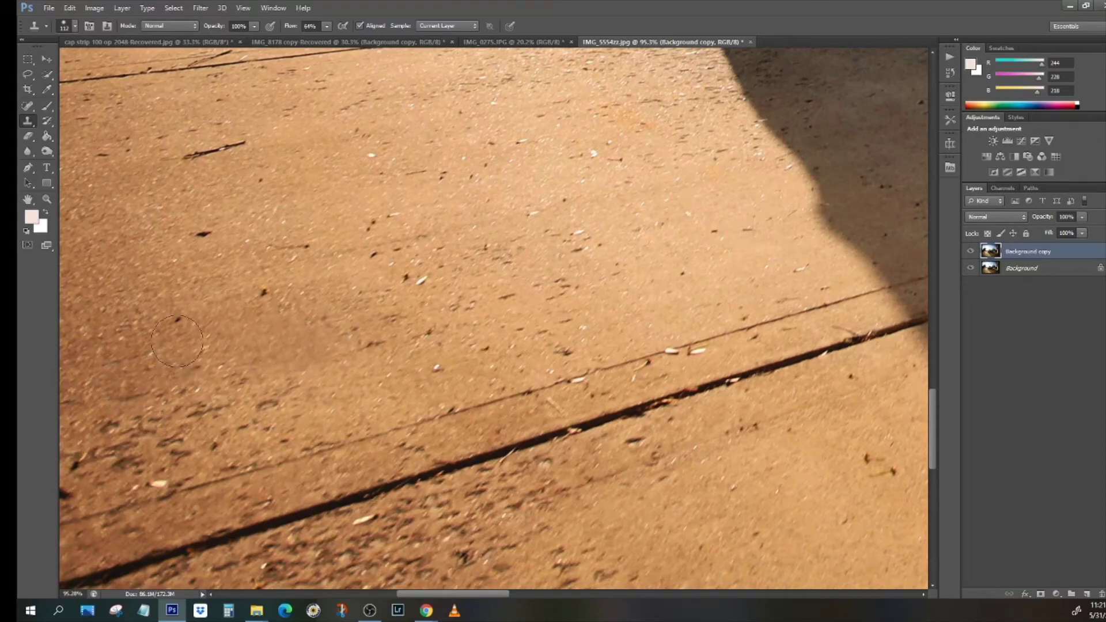
Clone nearby concrete over the thin twig on the upper-left part of the driveway until no trace remains.
drag(194, 164, 242, 158)
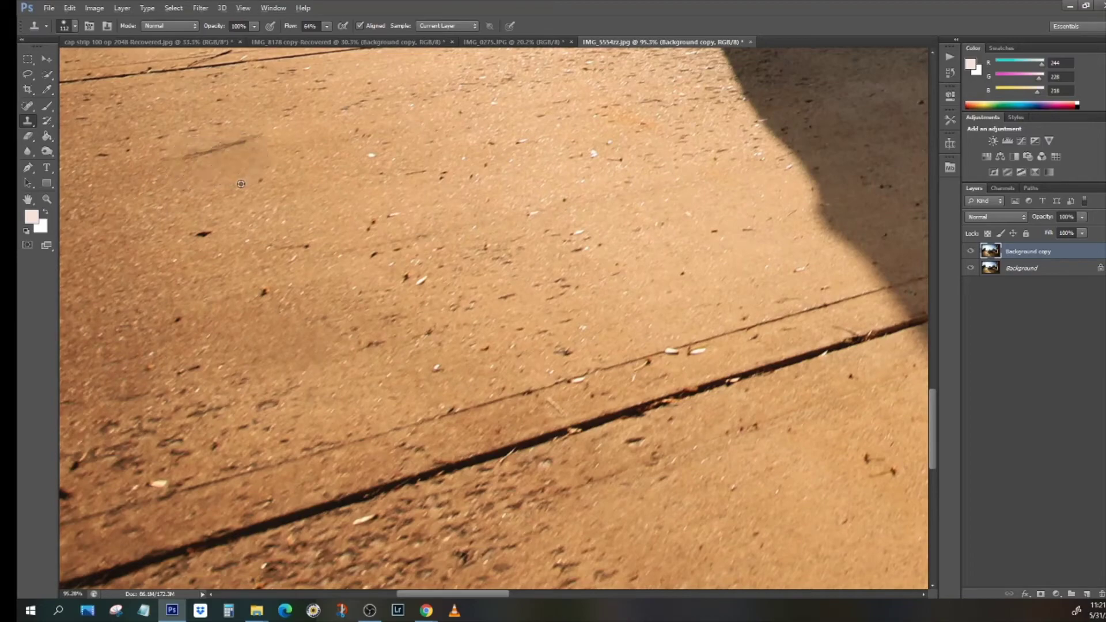
alt+click(241, 184)
click(235, 147)
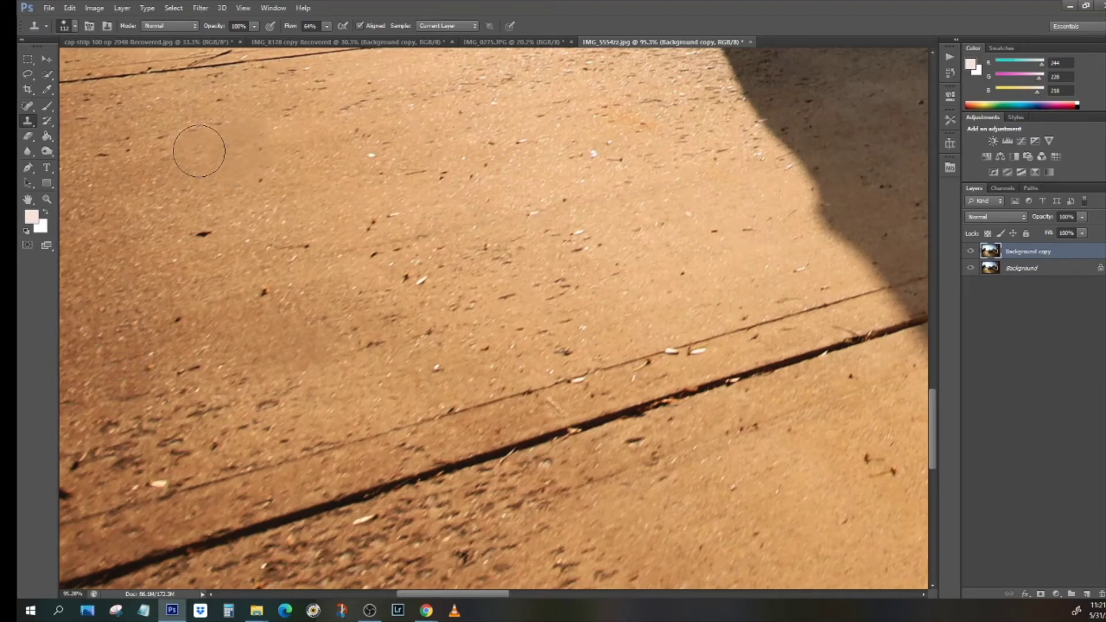
Clone concrete over the dark spot near the left end of the driveway joint and the twig in the van's shadow.
scroll(309, 457, down, 2)
scroll(310, 457, up, 2)
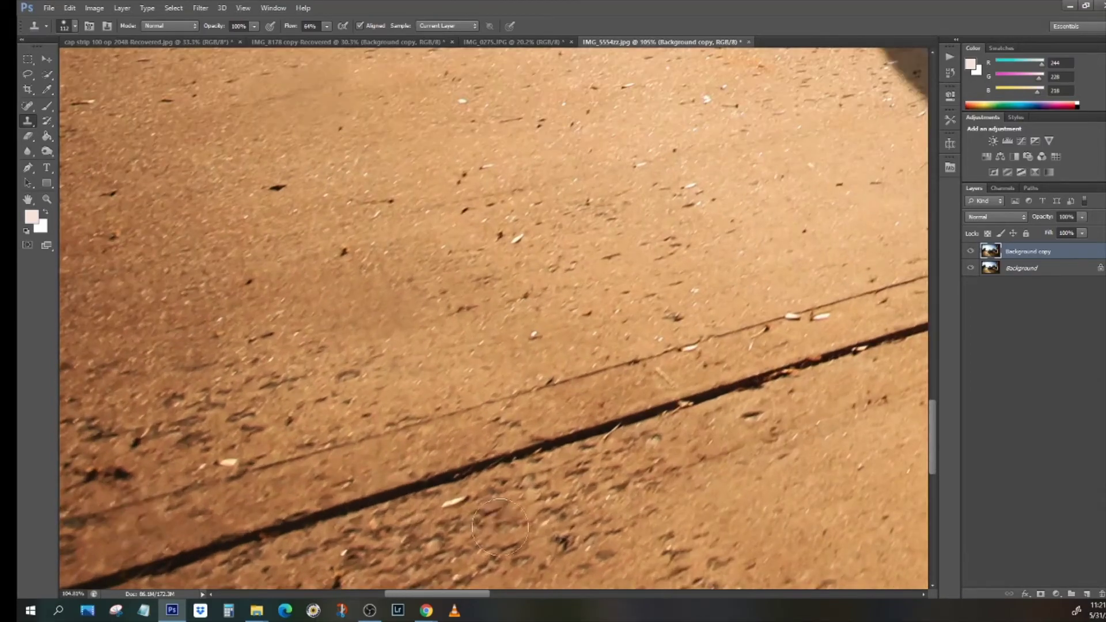
drag(431, 596, 399, 596)
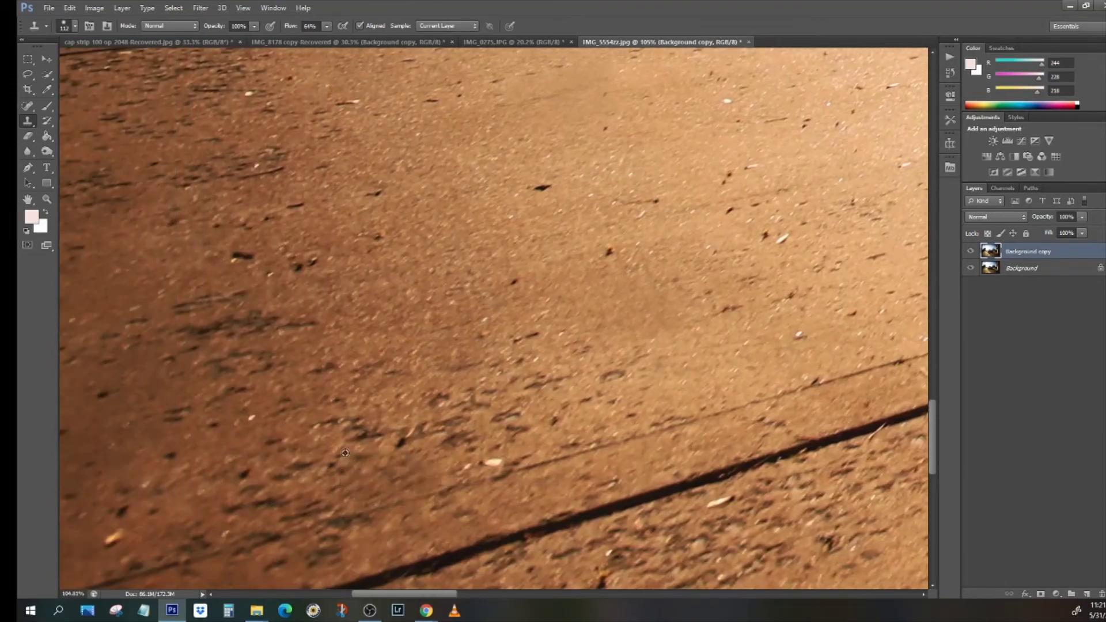
scroll(264, 490, down, 3)
scroll(264, 489, down, 2)
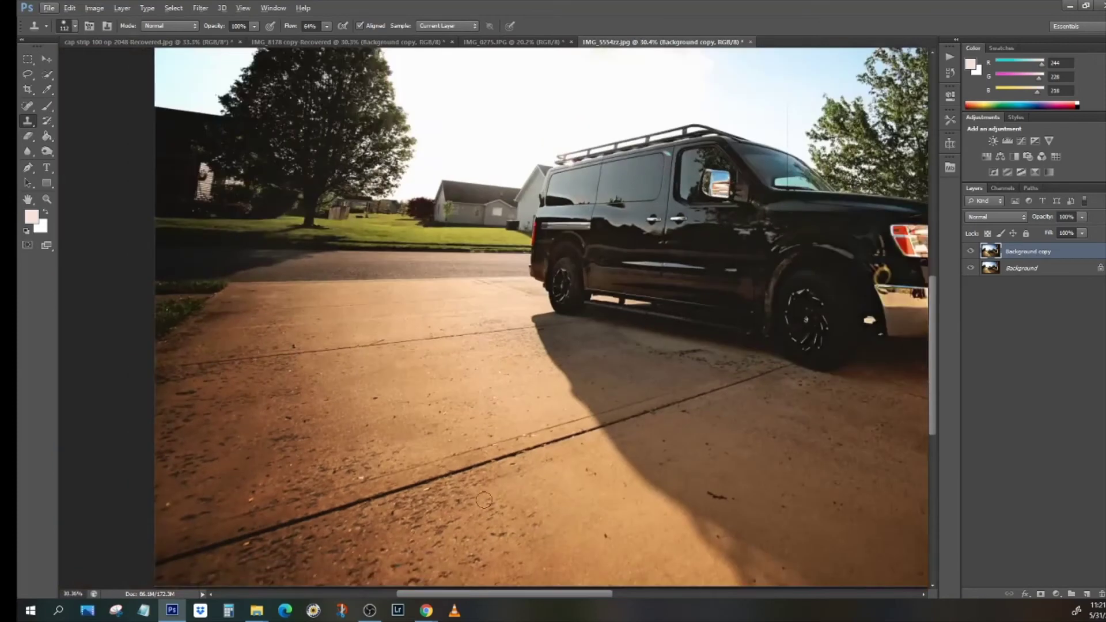
scroll(740, 519, up, 3)
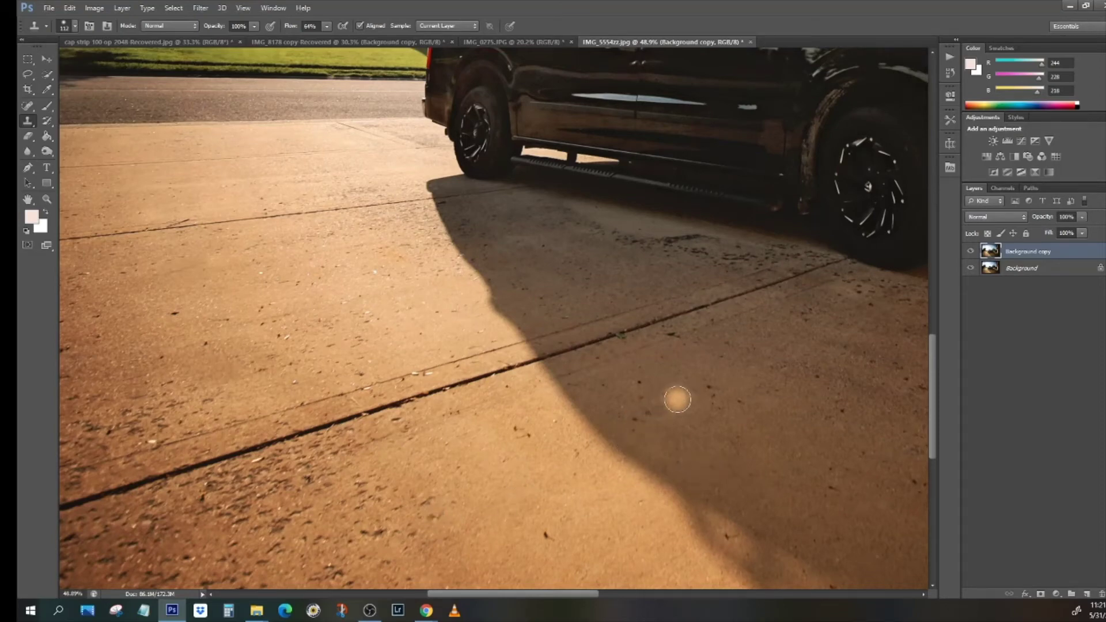
Clone sunlit concrete into the van's shadow, and revert to the History state before those bright dabs.
drag(679, 401, 692, 417)
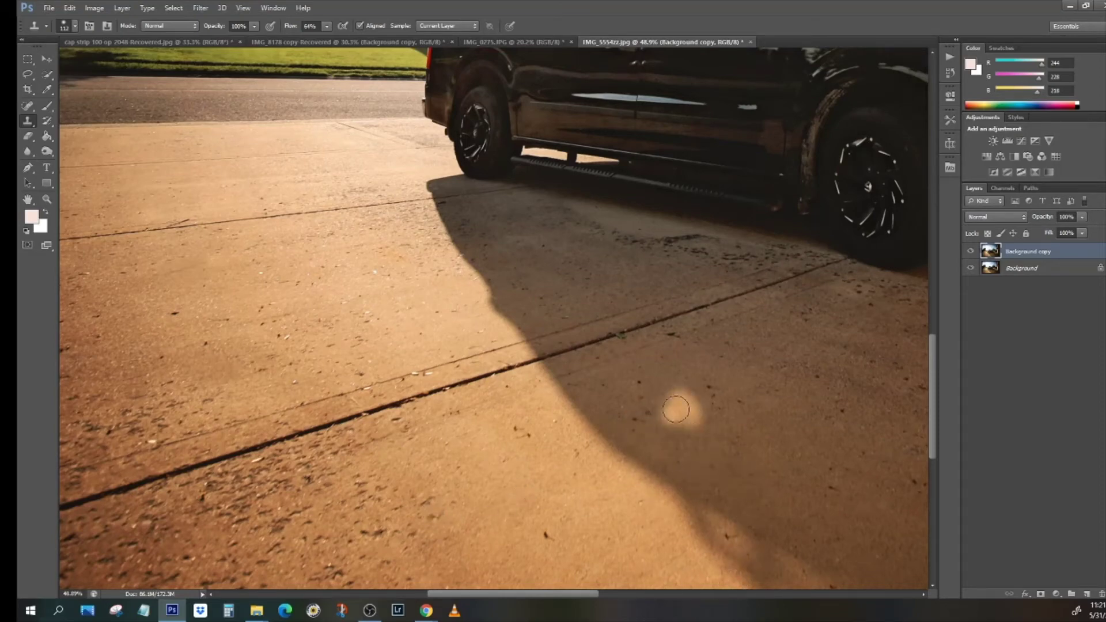
click(949, 59)
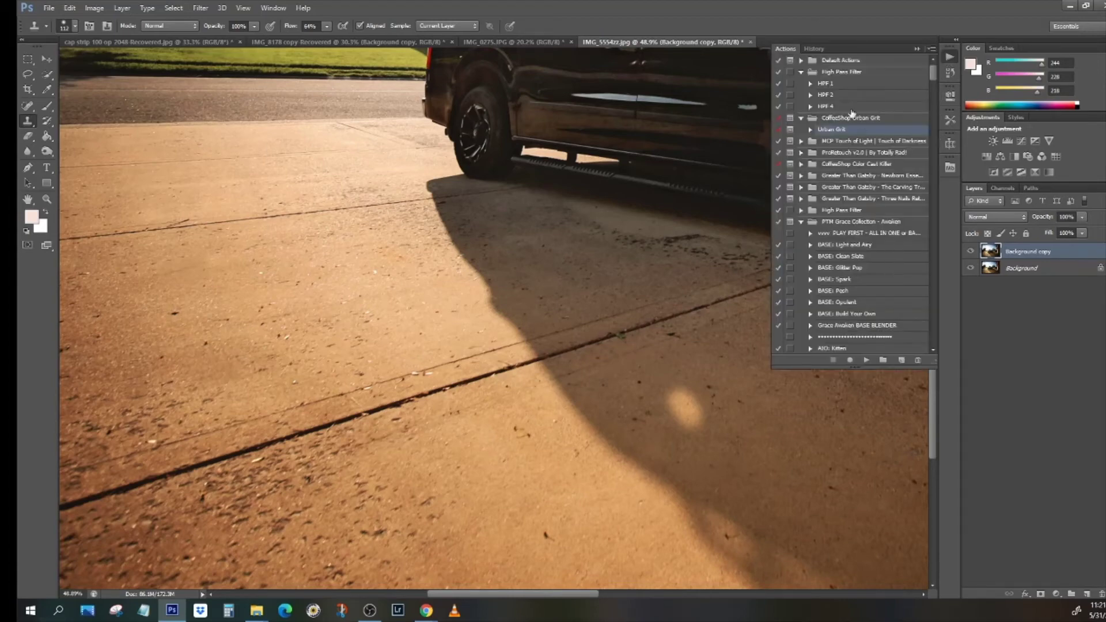
click(815, 50)
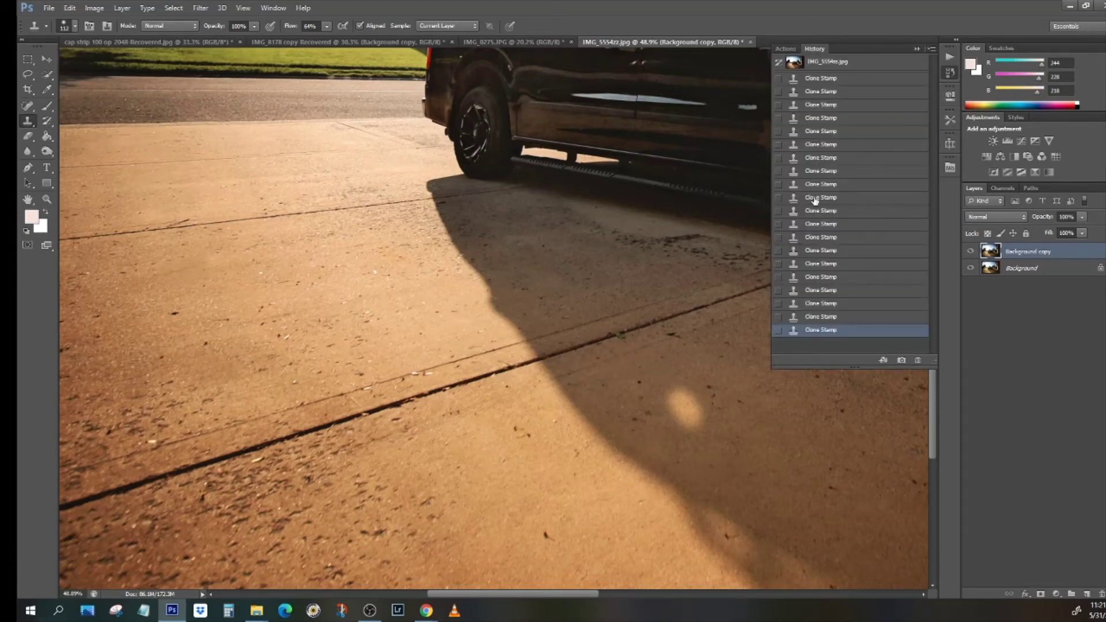
click(847, 303)
click(829, 291)
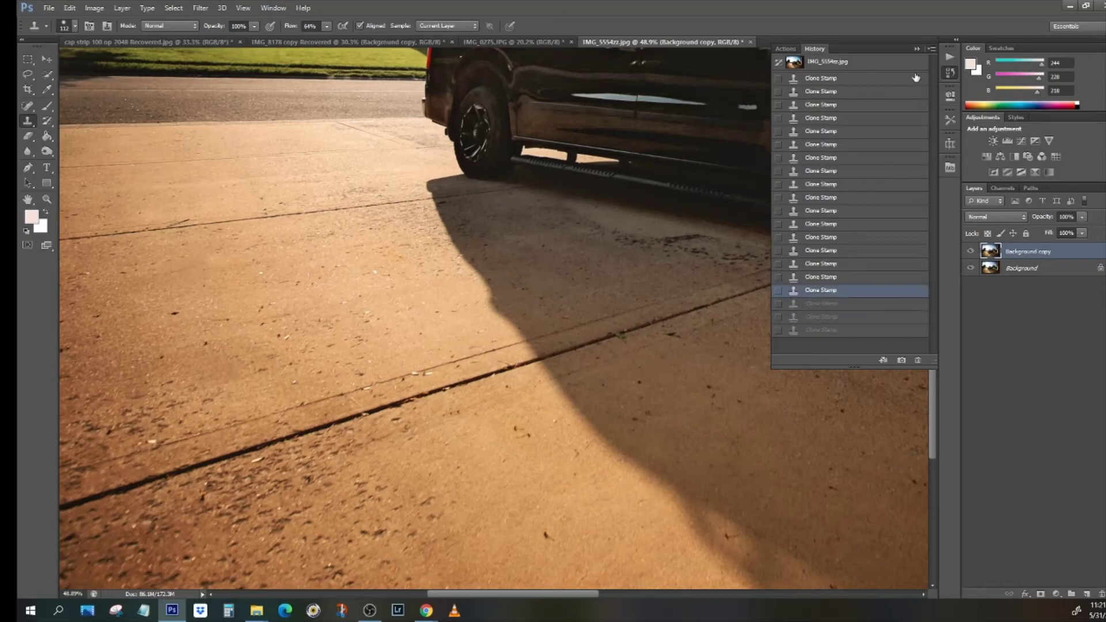
Undo the dark clone dabs placed on the sunlit driveway.
click(916, 50)
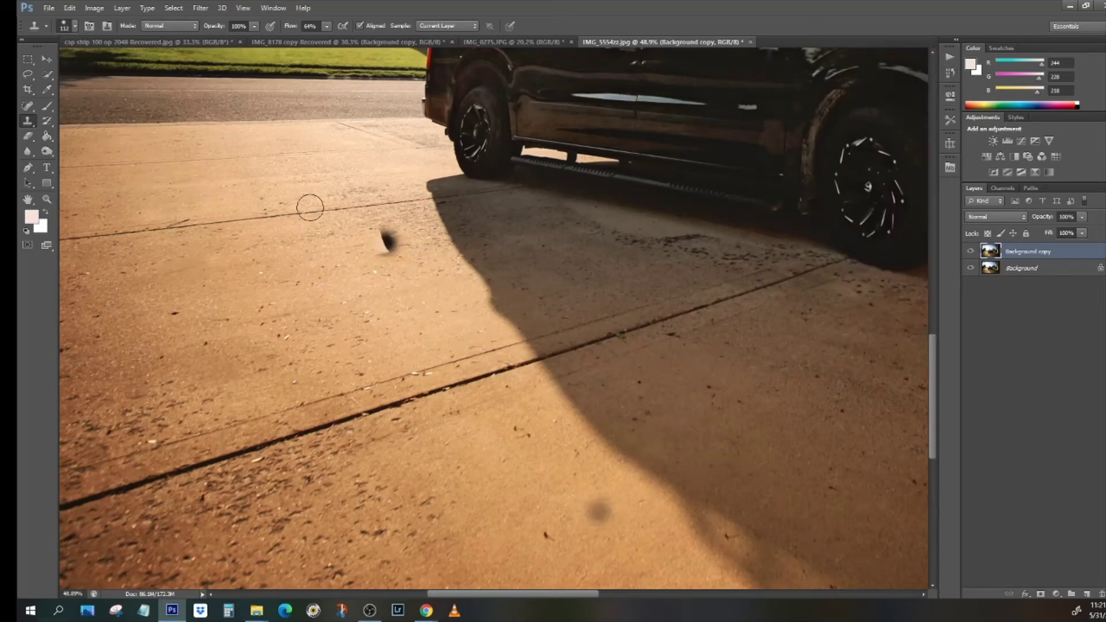
click(70, 10)
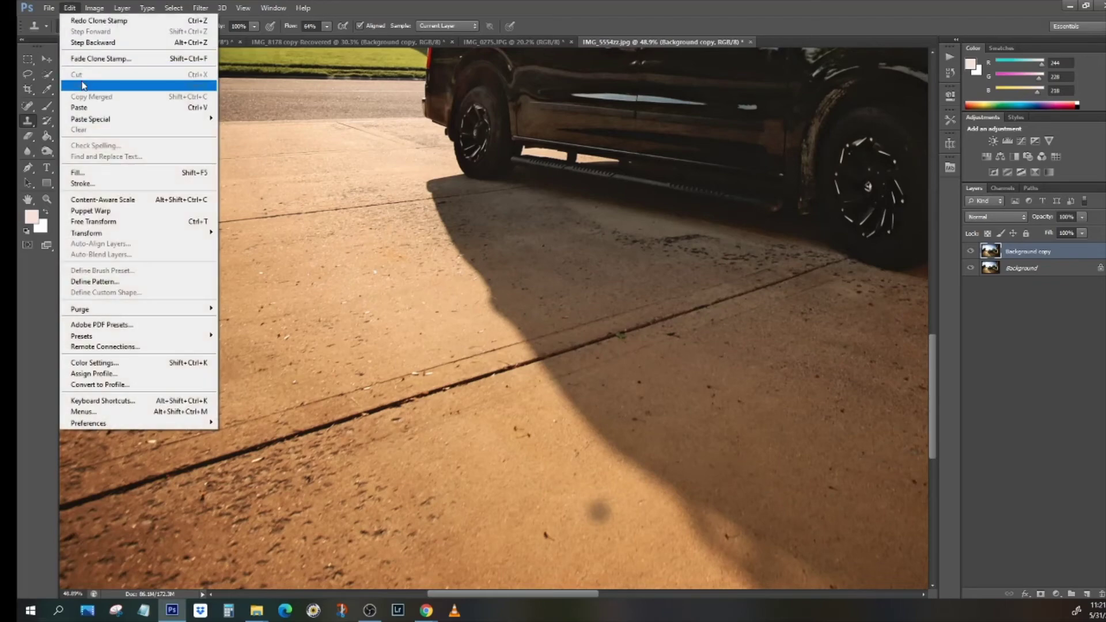
click(92, 39)
scroll(374, 363, down, 1)
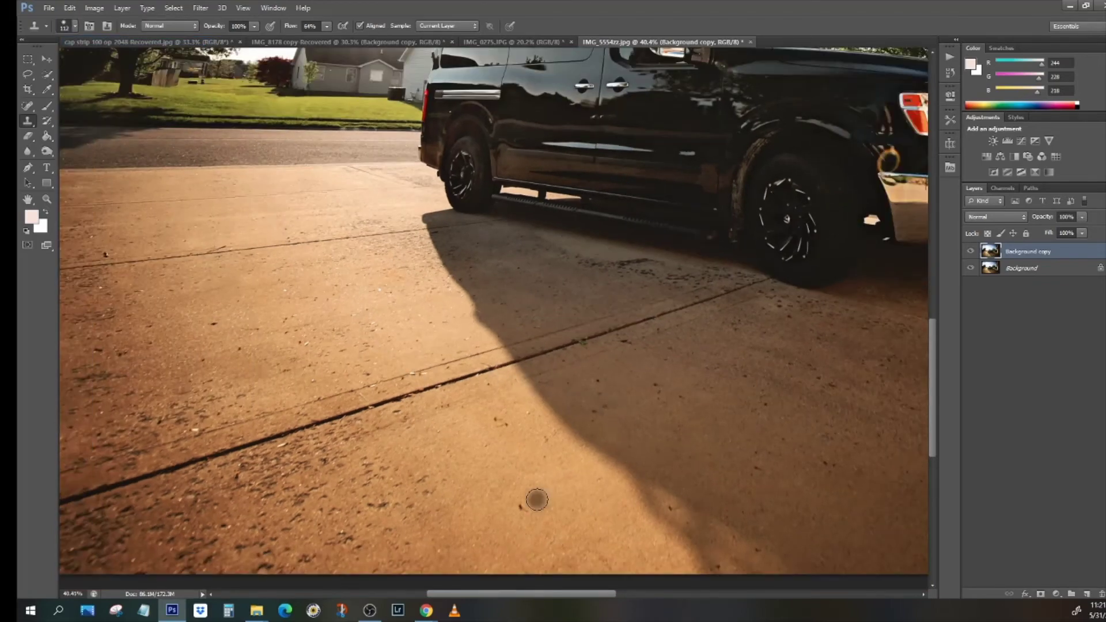
Set the Clone Stamp size to 156 px and dab shaded concrete onto the sunlit driveway beside the van's shadow.
click(68, 26)
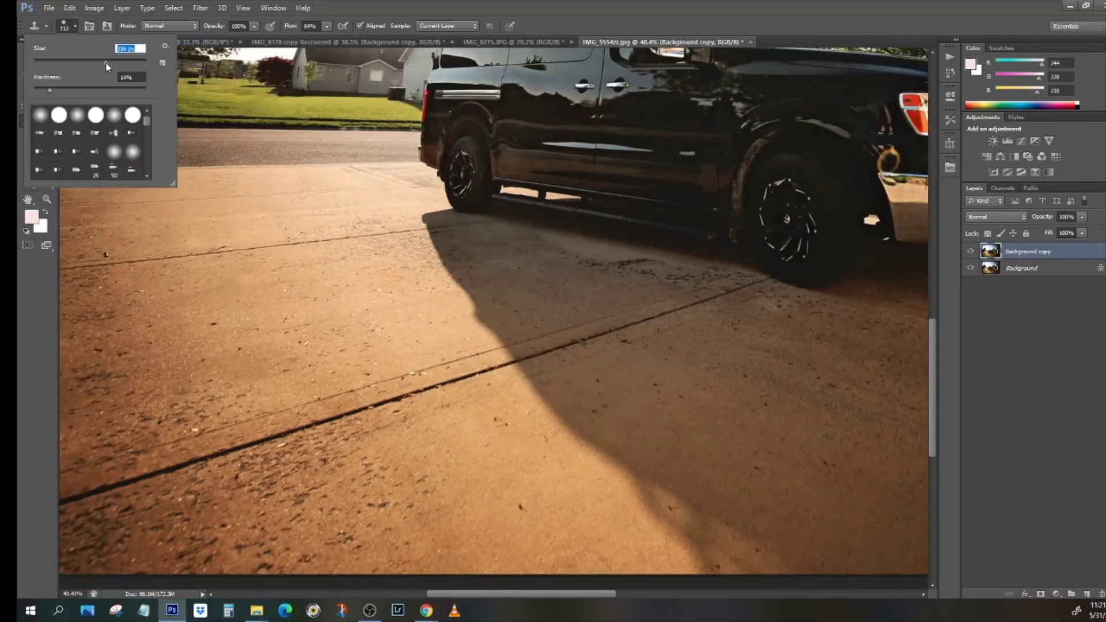
click(618, 442)
click(556, 469)
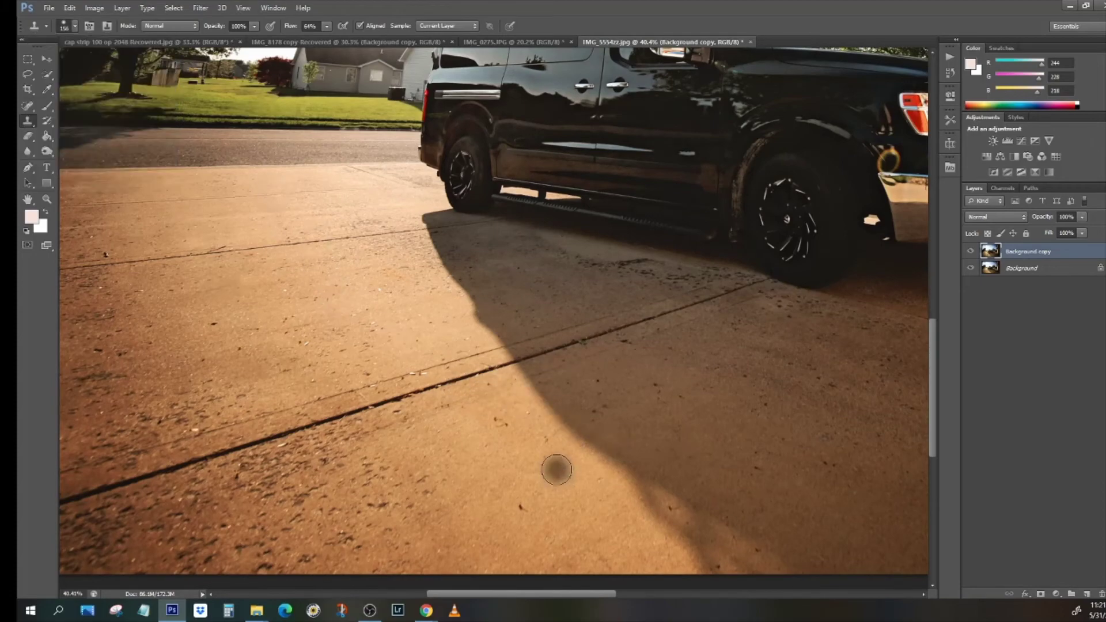
Clone sunlit concrete over the dark smudge beside the shadow edge from several nearby sources until it blends in.
scroll(602, 547, up, 3)
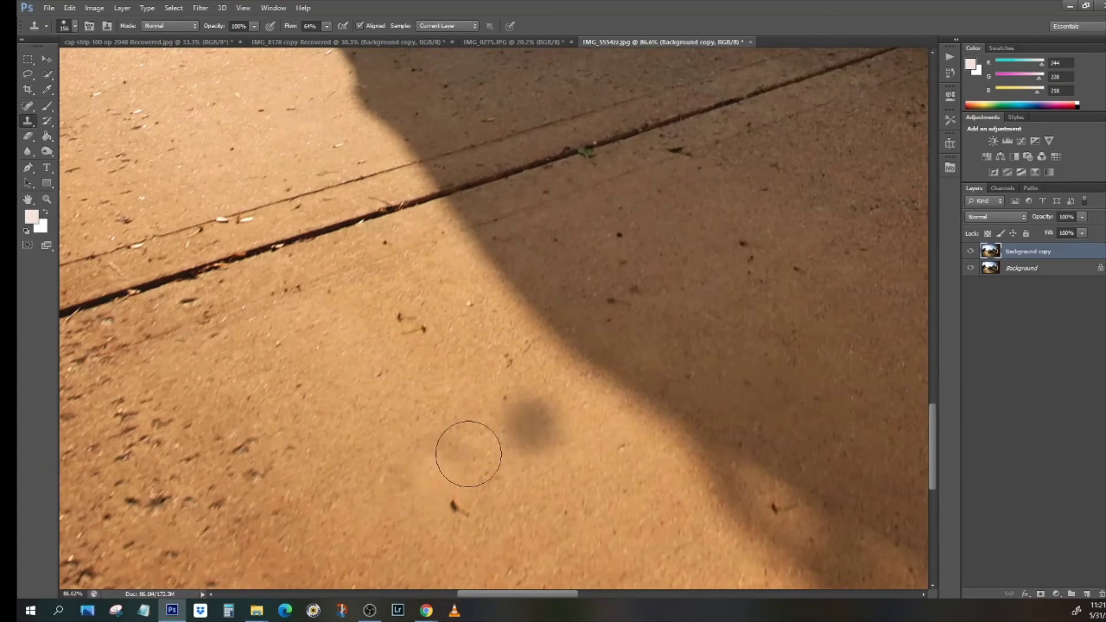
alt+click(435, 471)
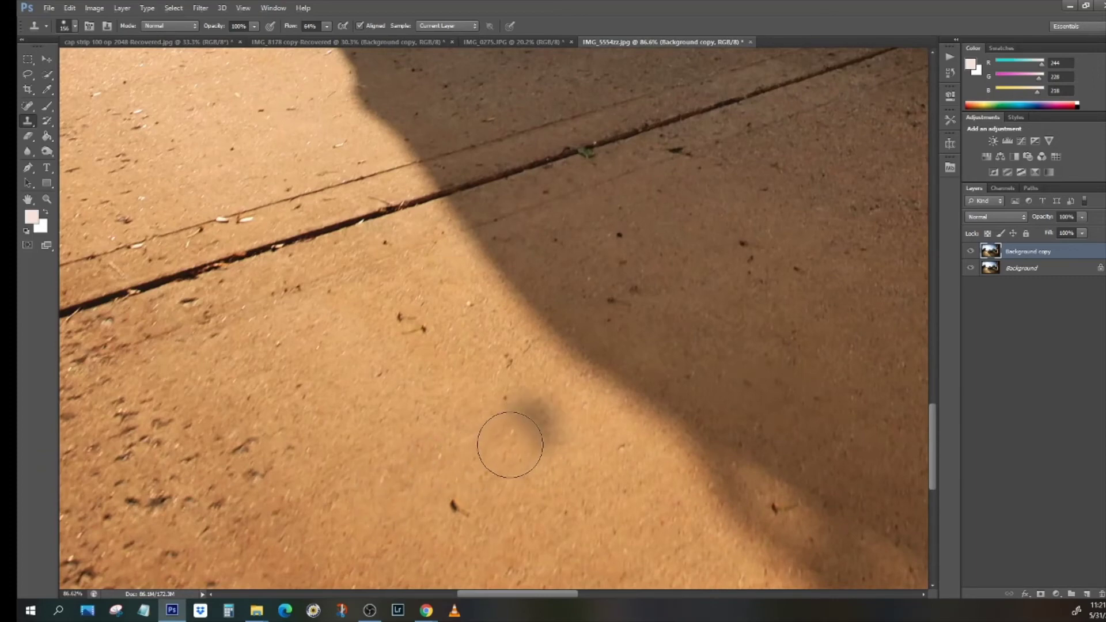
drag(506, 444, 522, 421)
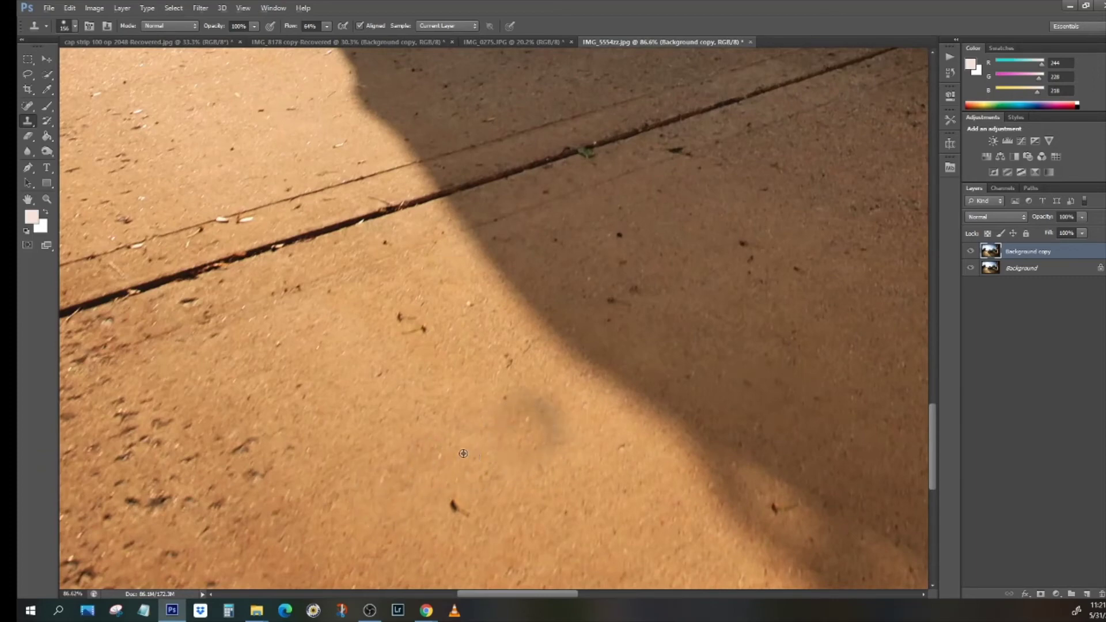
alt+click(536, 475)
click(551, 452)
alt+click(471, 413)
mouse_move(499, 414)
mouse_down()
mouse_move(538, 422)
mouse_move(546, 409)
mouse_up()
alt+click(490, 457)
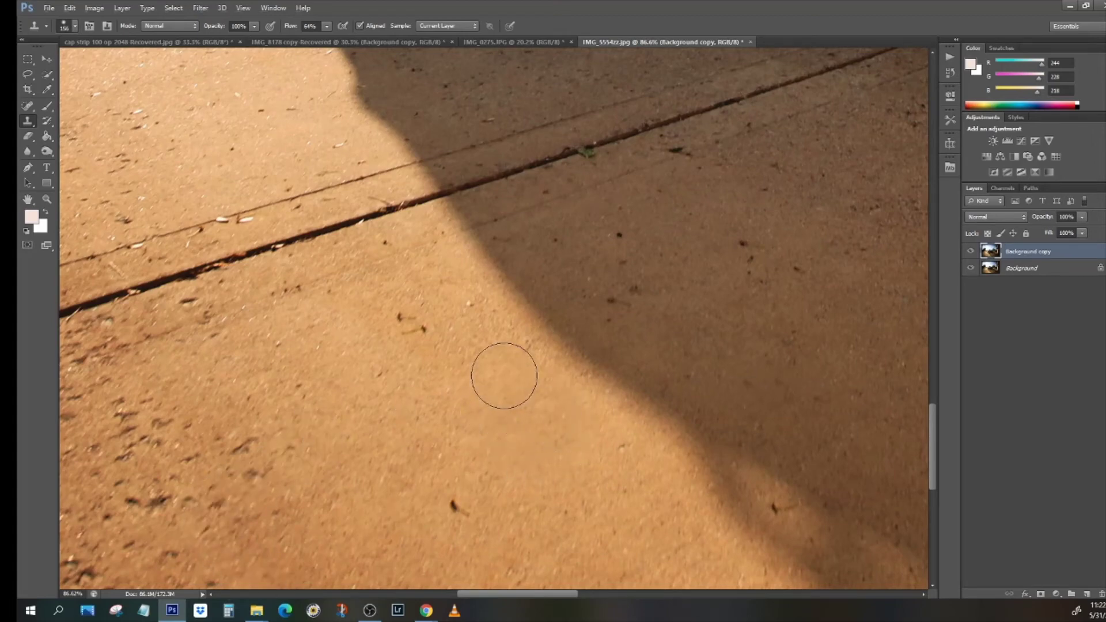
Clone a clean stretch of the driveway joint over the green leaf in the van's shadow, keeping the joint line aligned.
scroll(92, 249, up, 4)
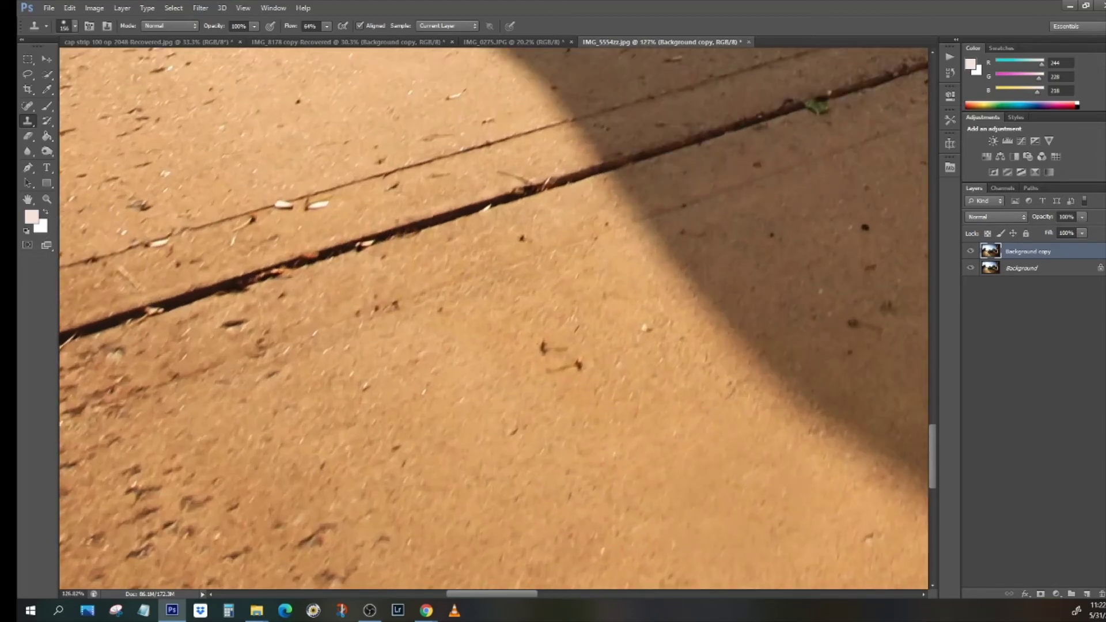
drag(515, 598, 544, 596)
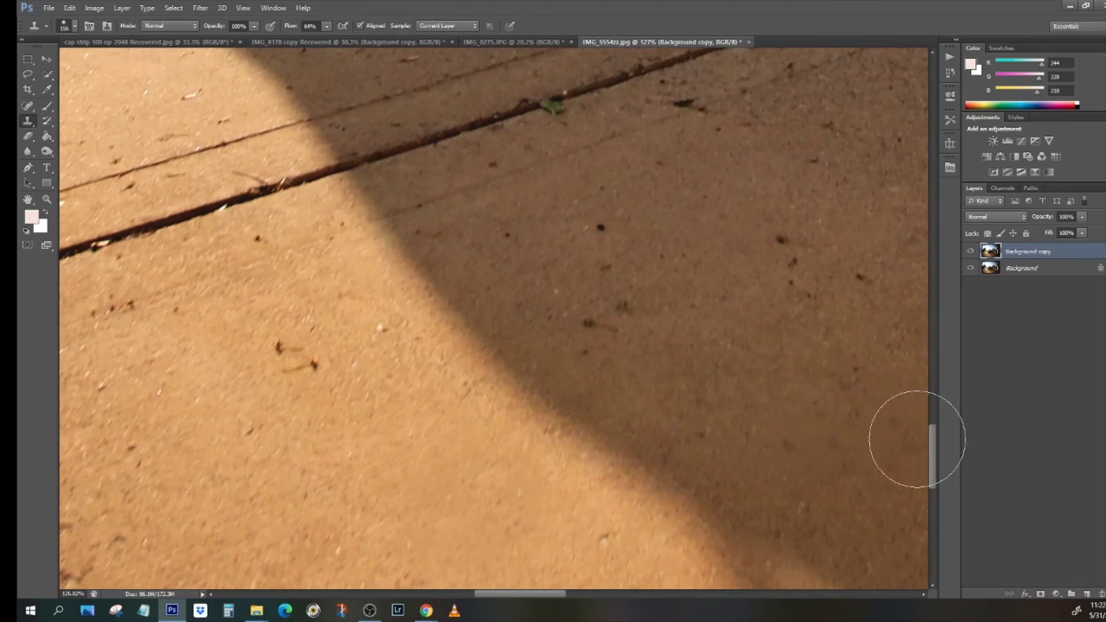
drag(932, 446, 932, 420)
alt+click(478, 341)
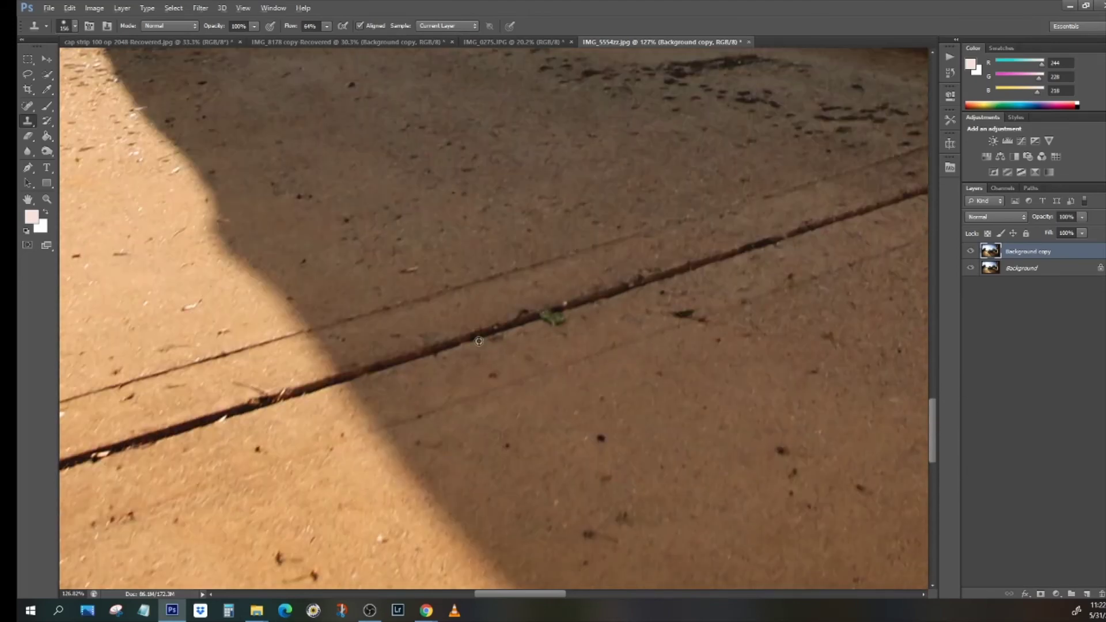
click(553, 317)
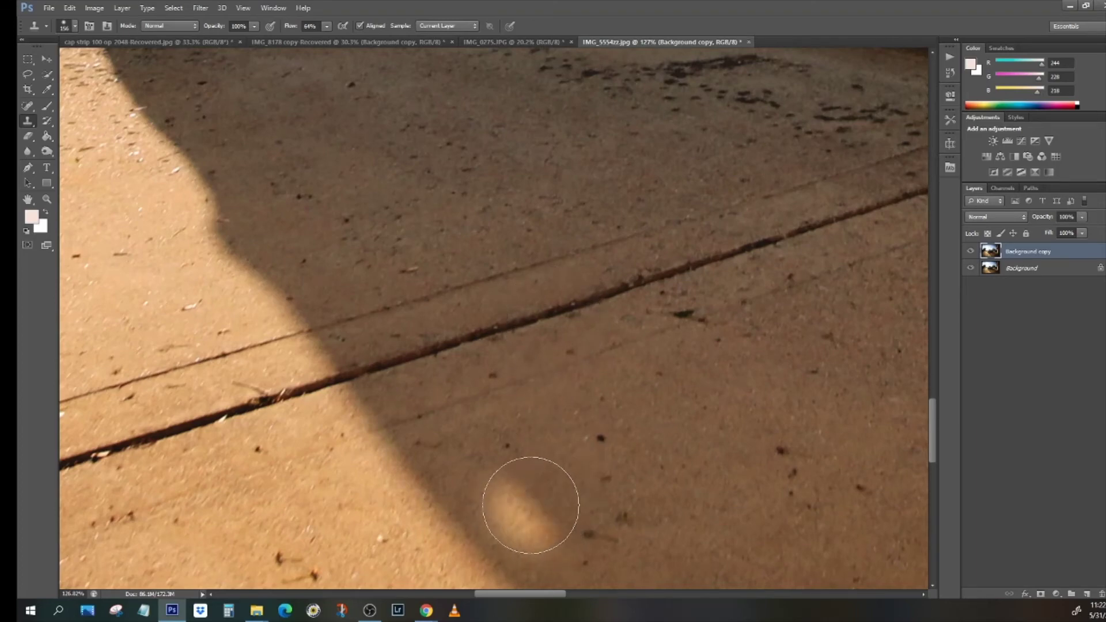
Clone a clean stretch of the joint over the pale debris on its sunlit part.
scroll(469, 493, down, 3)
scroll(223, 531, up, 3)
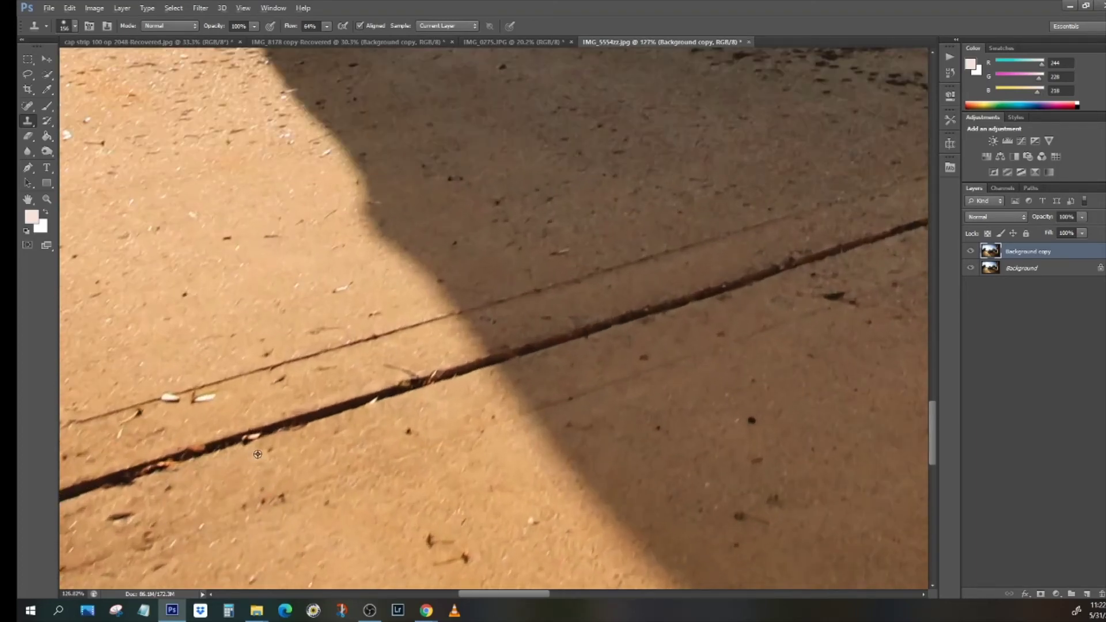
alt+click(308, 430)
click(260, 439)
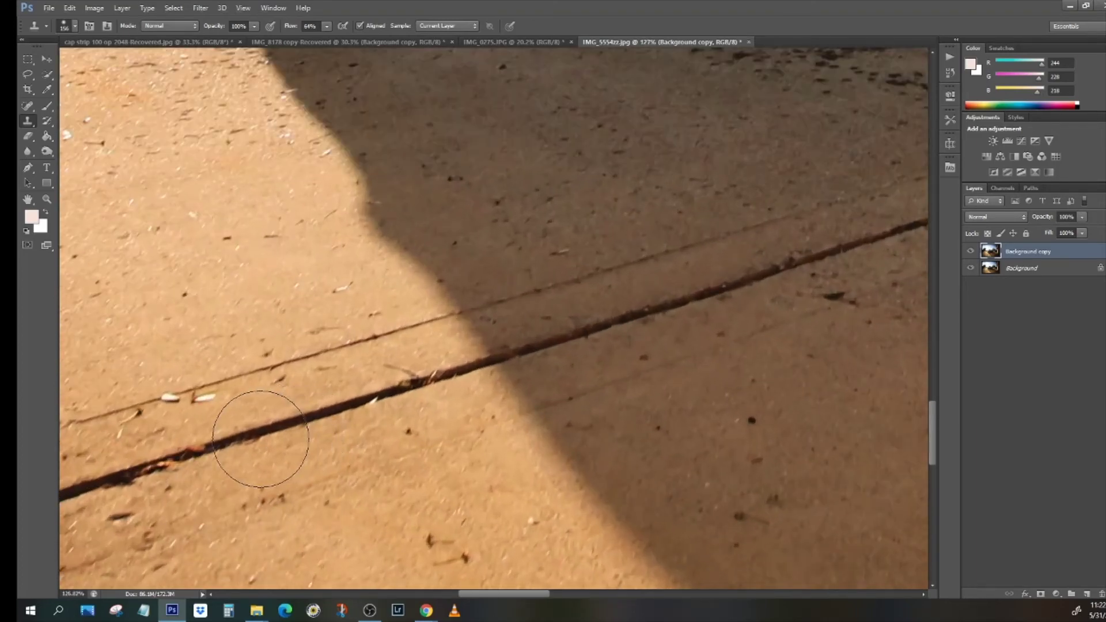
Examine the driveway beneath the van and the whole photo for remaining distractions.
scroll(172, 464, down, 10)
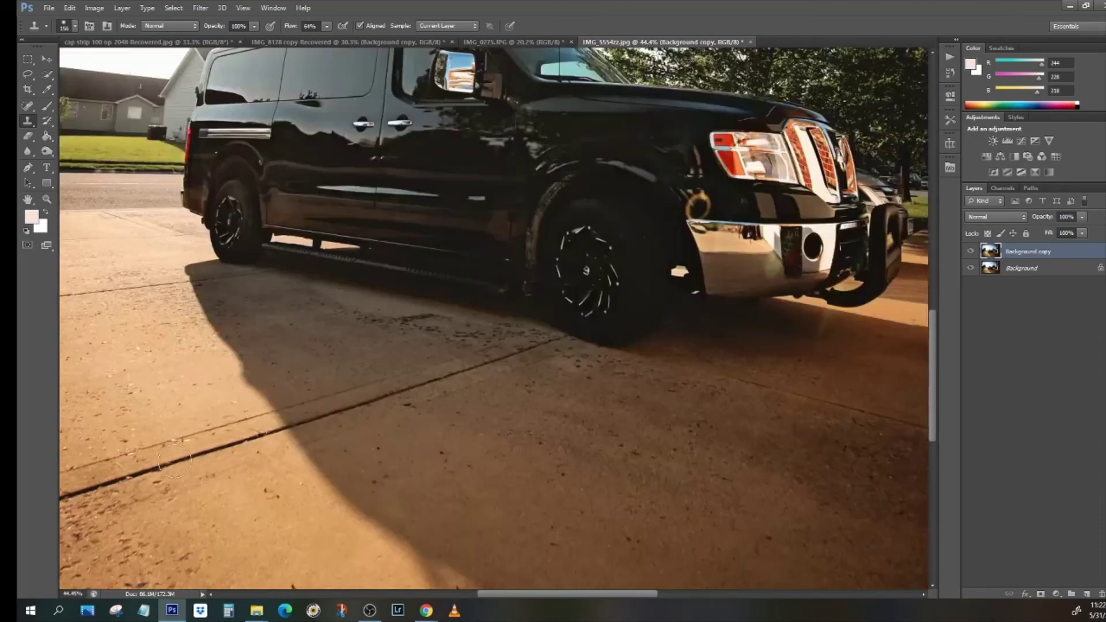
scroll(173, 459, down, 2)
scroll(545, 354, up, 6)
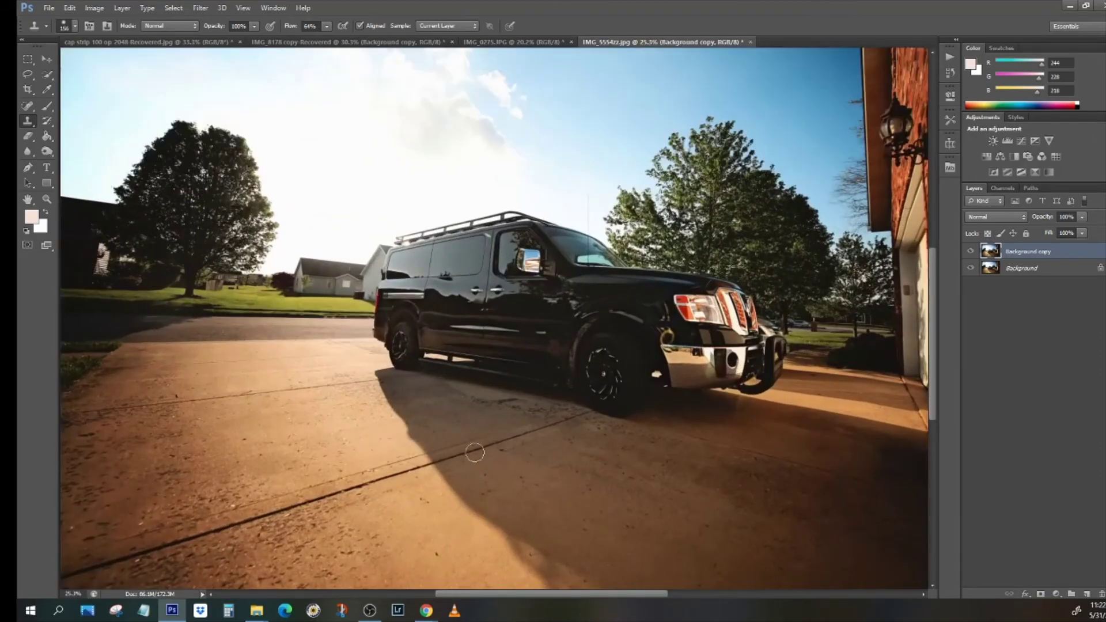
scroll(545, 354, up, 6)
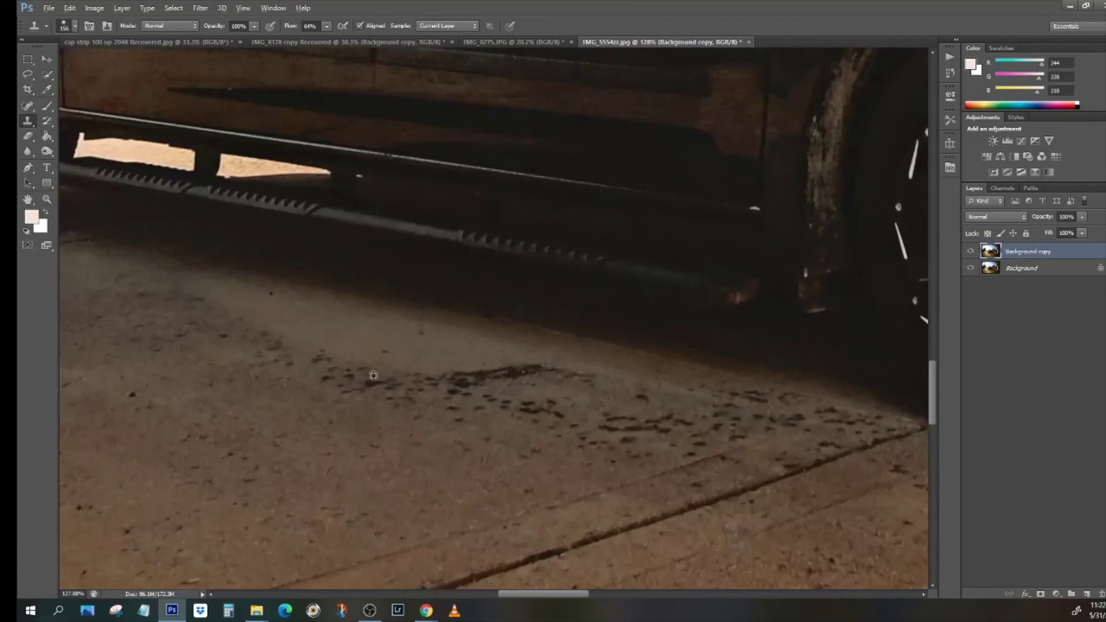
scroll(113, 486, down, 5)
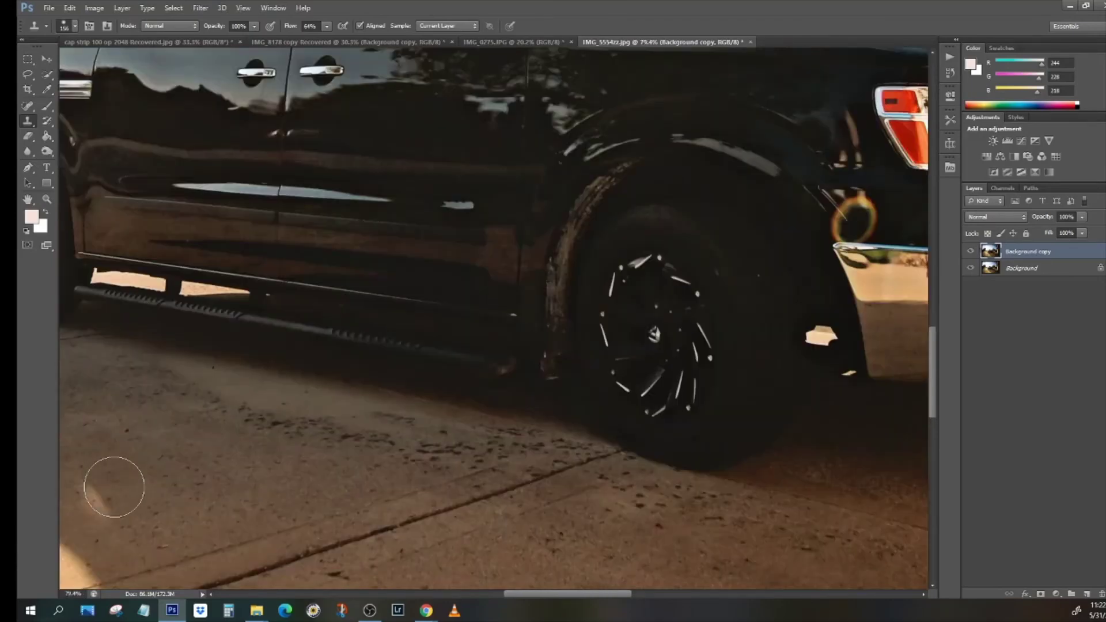
scroll(232, 422, down, 4)
scroll(641, 486, up, 3)
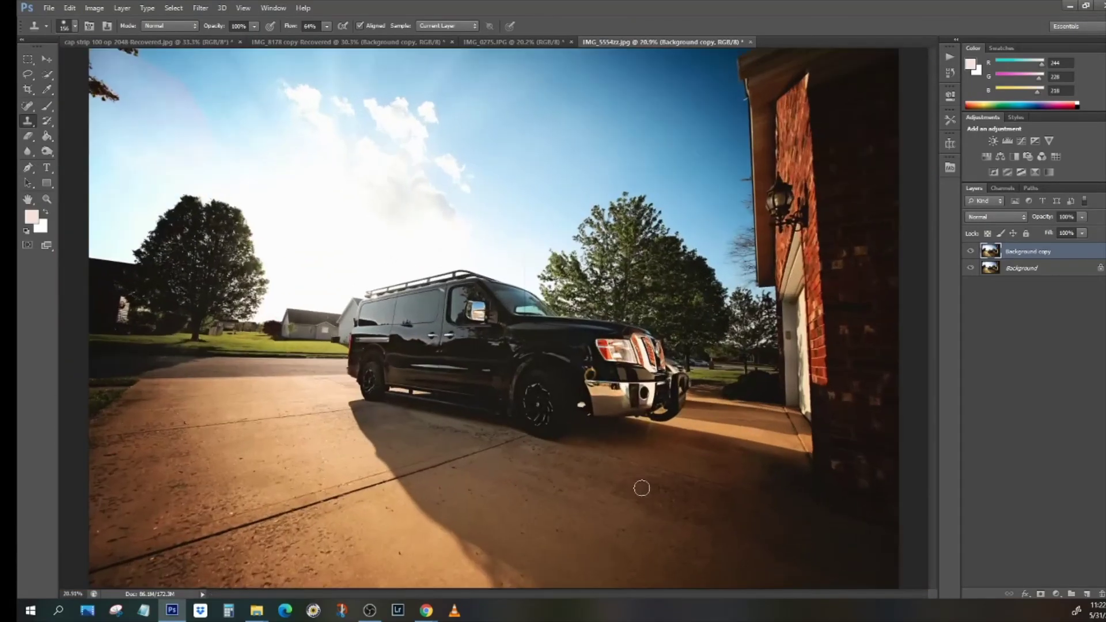
scroll(526, 434, down, 4)
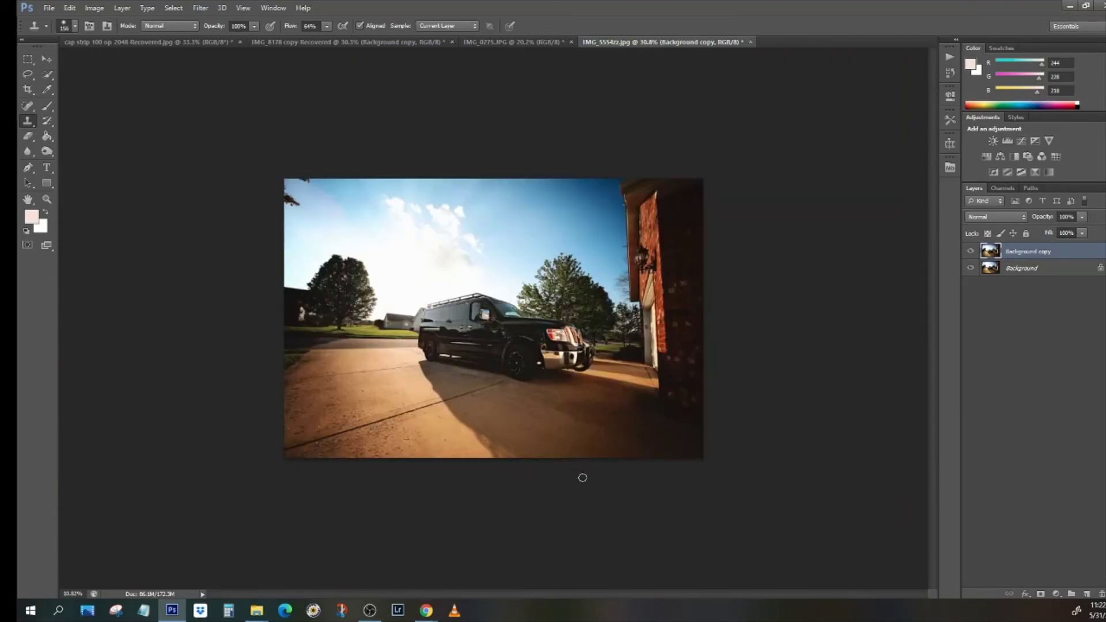
scroll(576, 482, down, 1)
Enlarge the Clone Stamp to 360 px and clone nearby sky over the branch at the photo's left edge.
scroll(279, 119, up, 5)
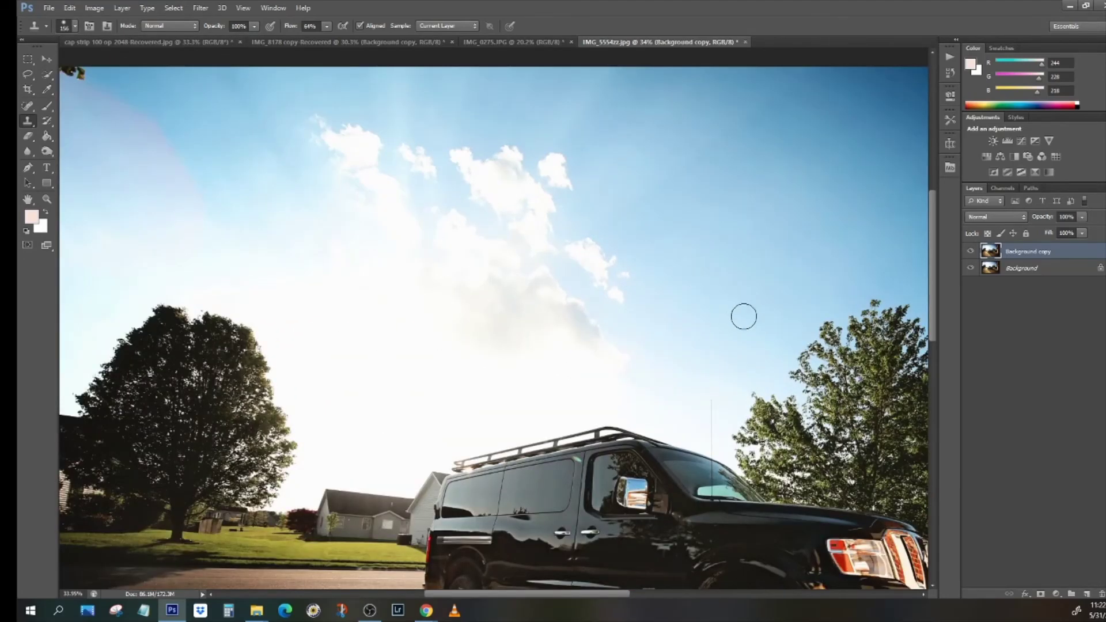
scroll(426, 275, down, 1)
scroll(87, 94, up, 3)
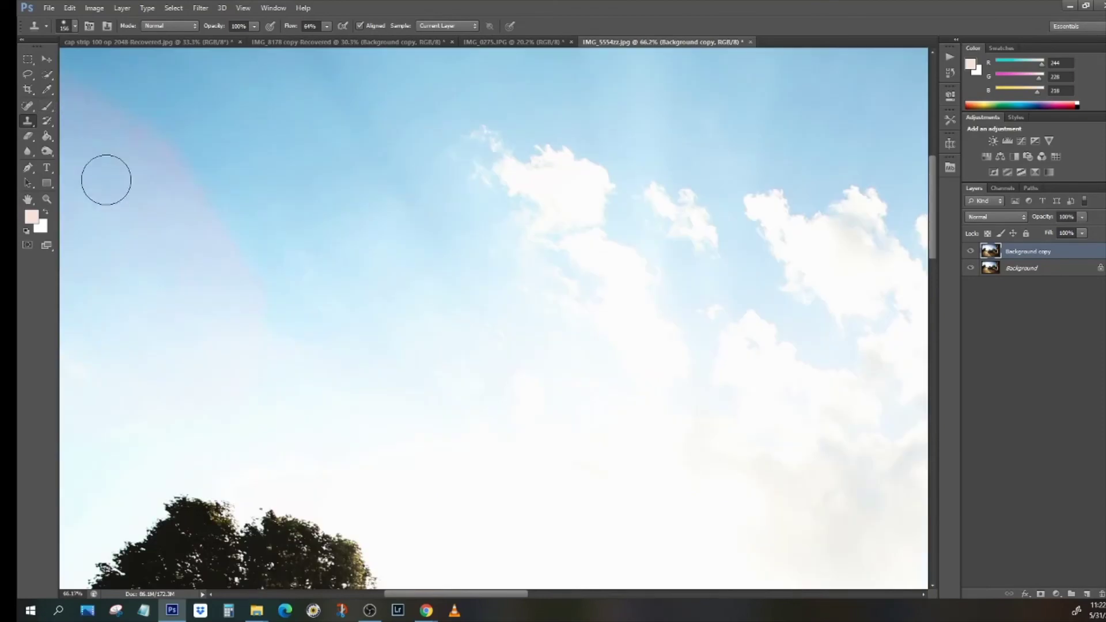
scroll(180, 212, down, 3)
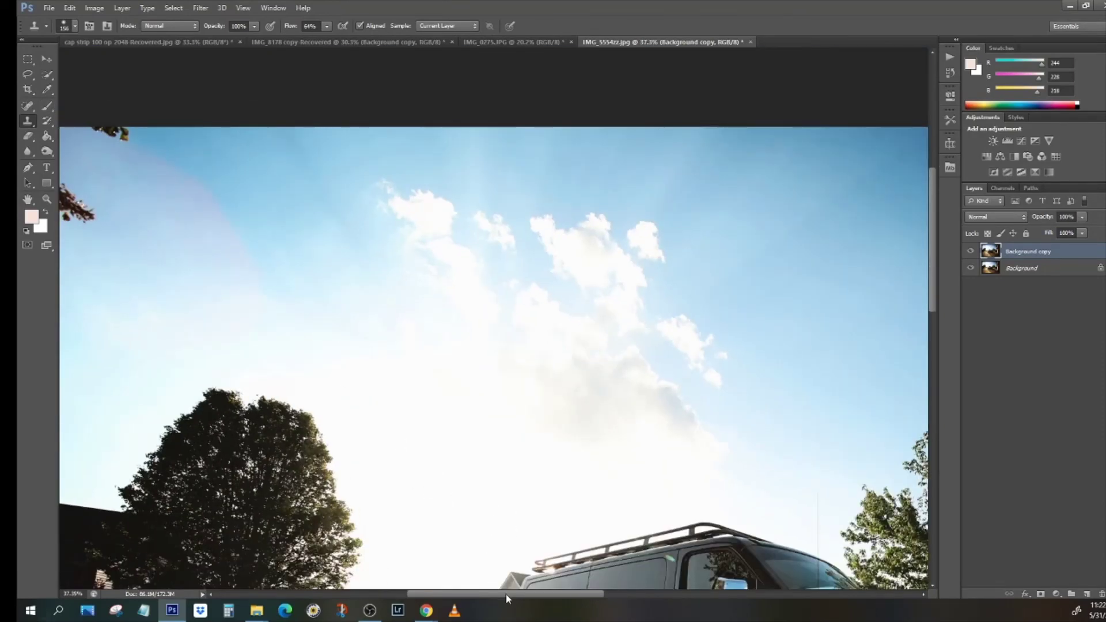
drag(506, 593, 460, 593)
click(74, 26)
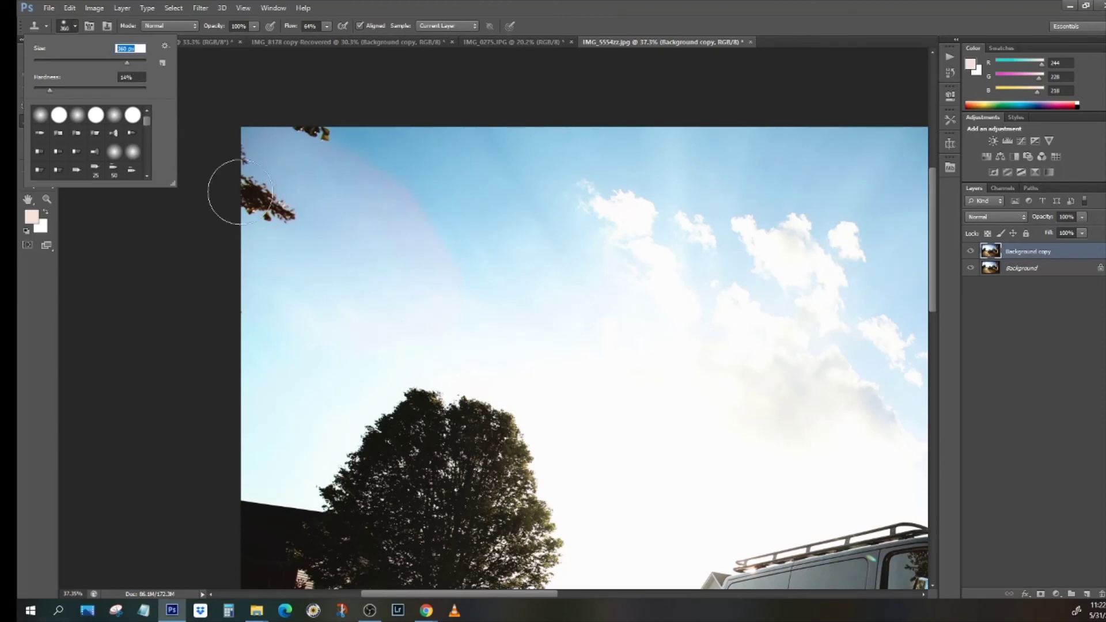
click(272, 229)
mouse_move(271, 229)
mouse_down()
mouse_move(296, 200)
mouse_move(252, 196)
mouse_move(231, 176)
mouse_move(251, 214)
mouse_move(242, 151)
mouse_up()
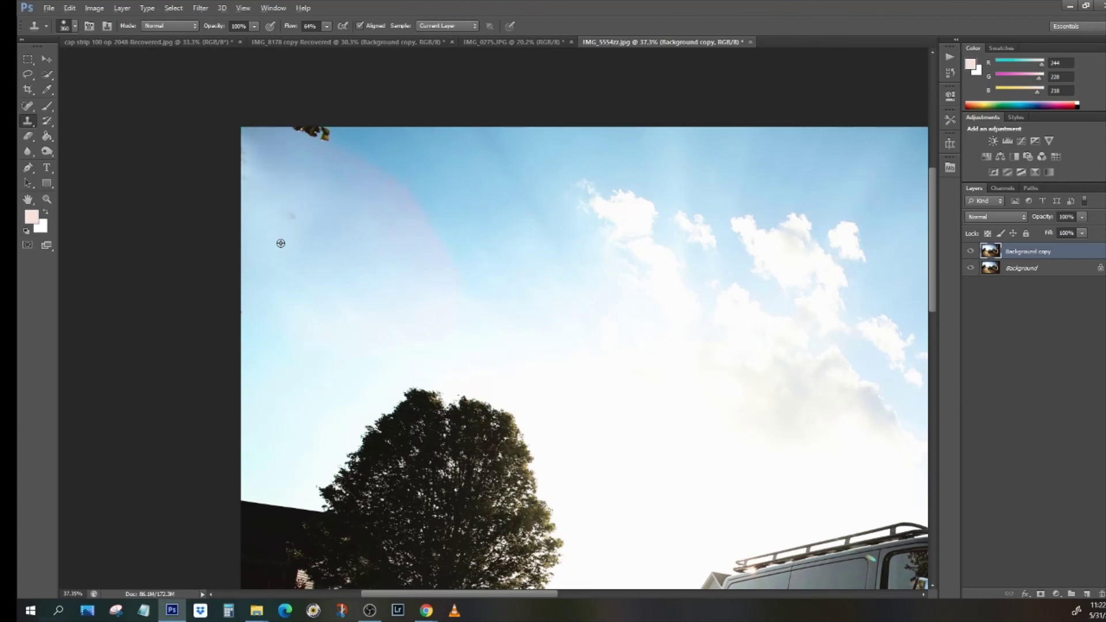
click(292, 216)
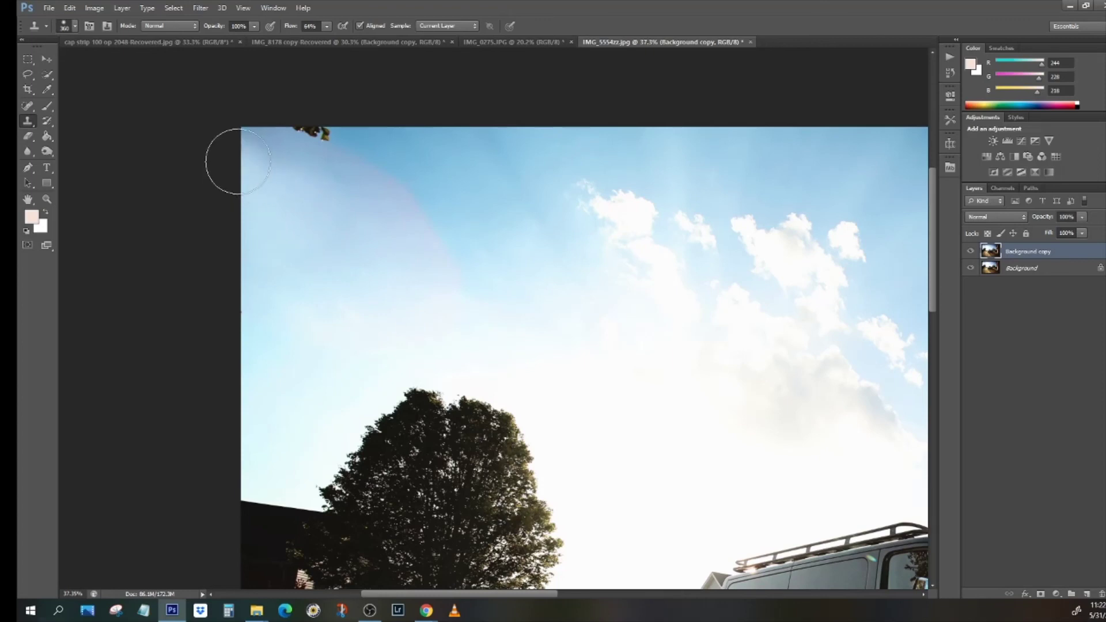
Clone adjacent sky over the leaves at the photo's top edge and resample beside the lens flare.
alt+click(338, 185)
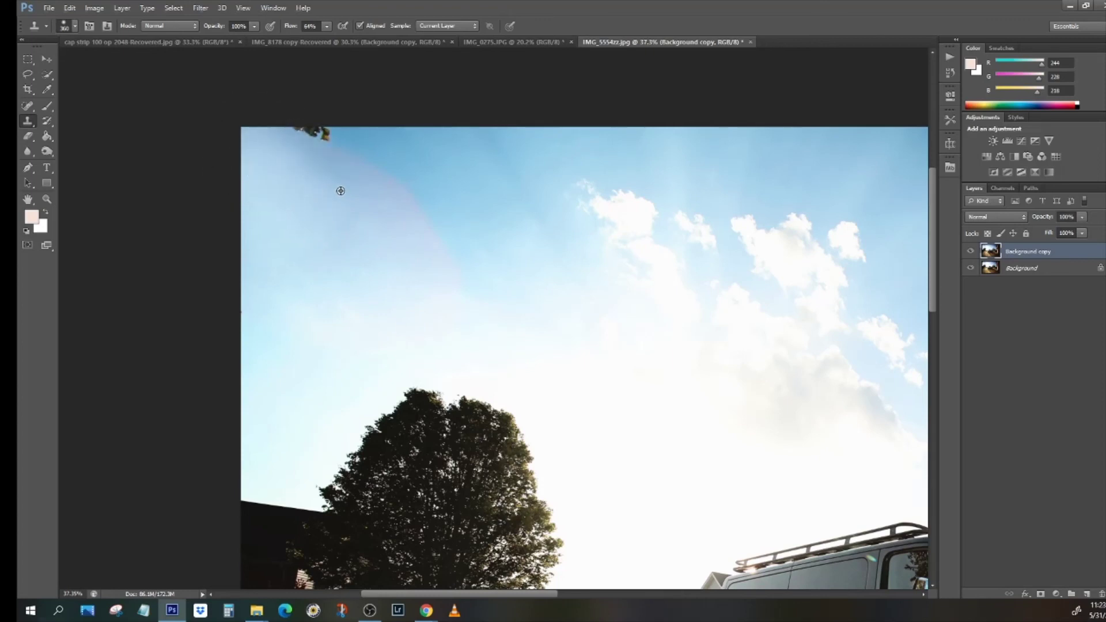
drag(321, 142, 304, 129)
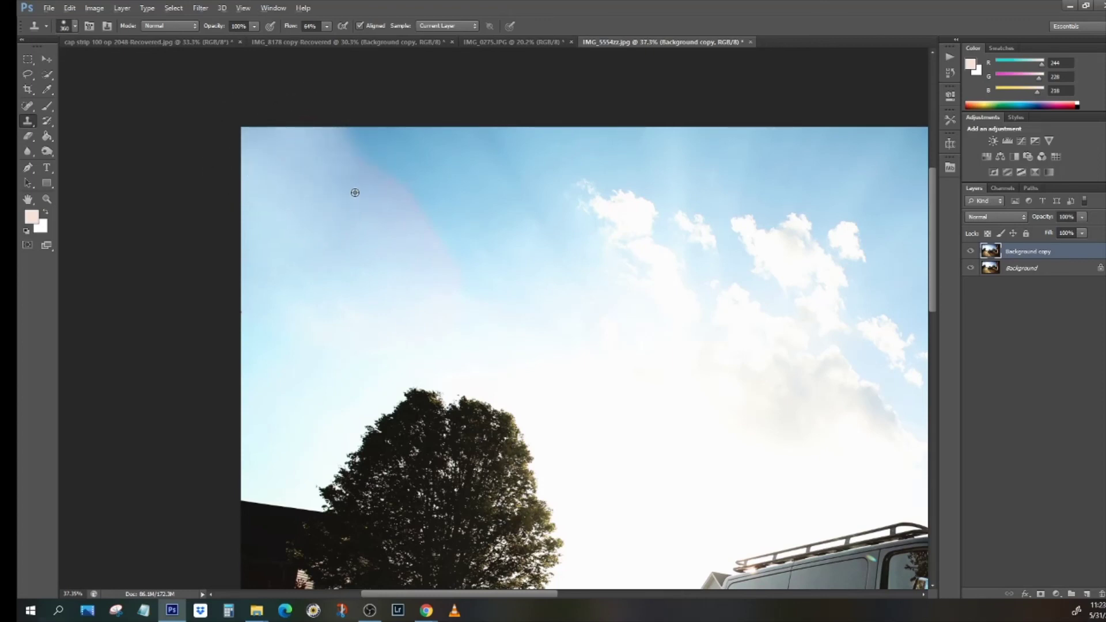
alt+click(373, 207)
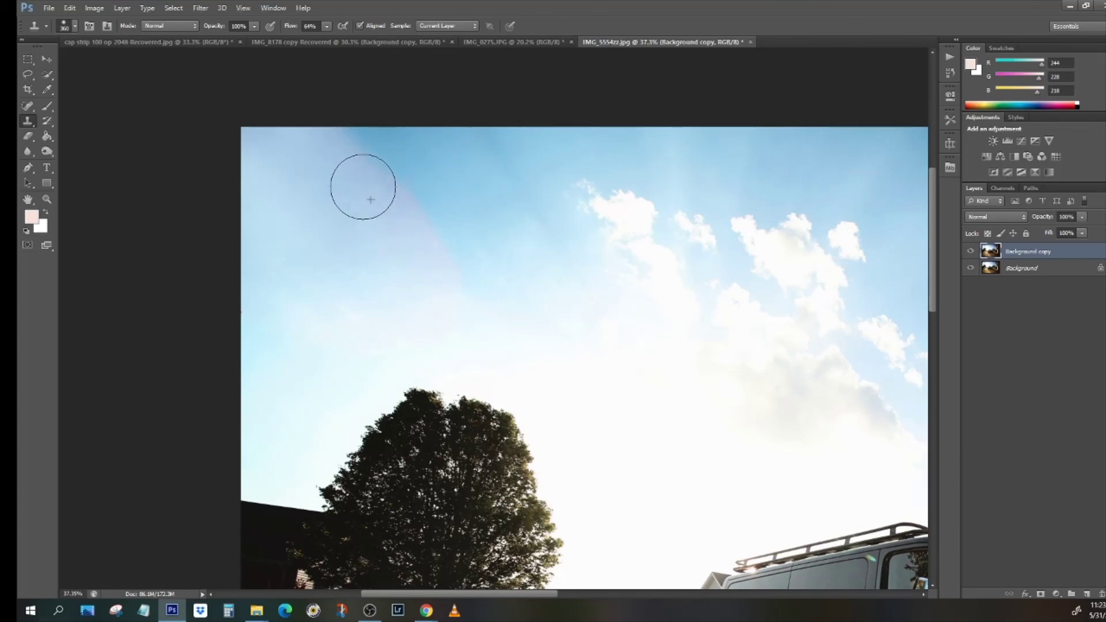
Compare the retouched photo with the original by repeatedly hiding and showing the Background copy layer, leaving it visible.
scroll(547, 331, down, 5)
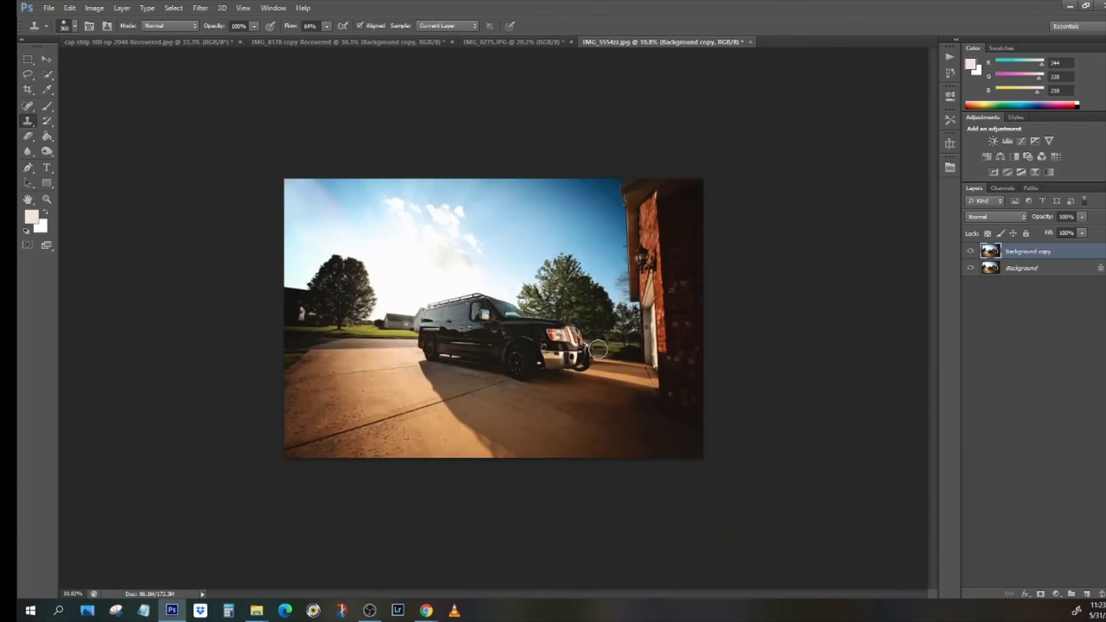
click(972, 252)
click(971, 252)
click(972, 252)
click(973, 252)
click(973, 251)
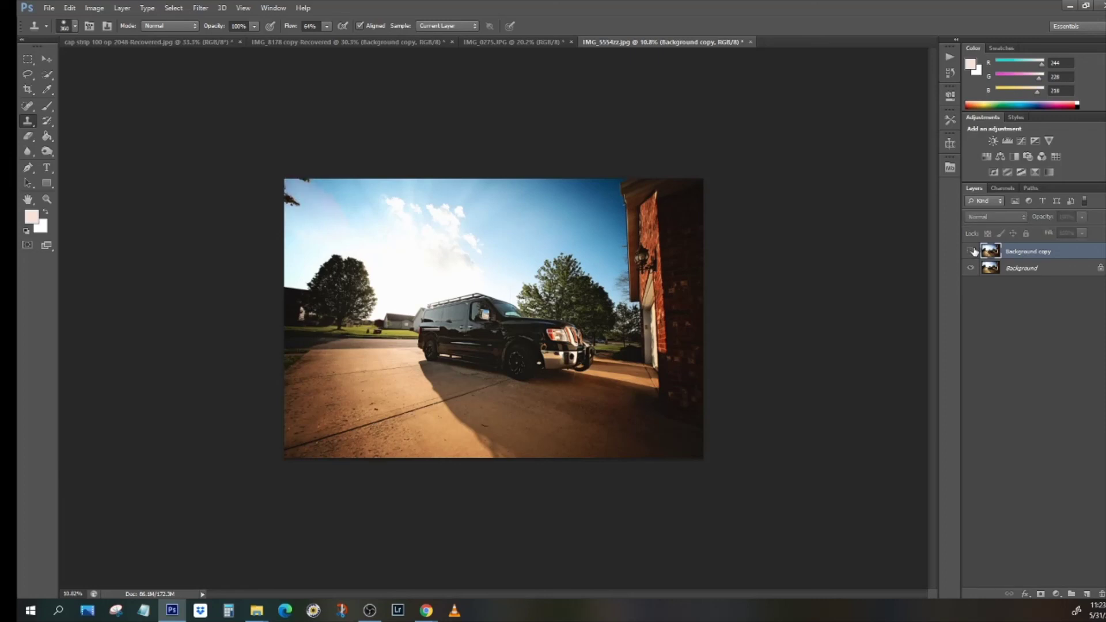
click(972, 252)
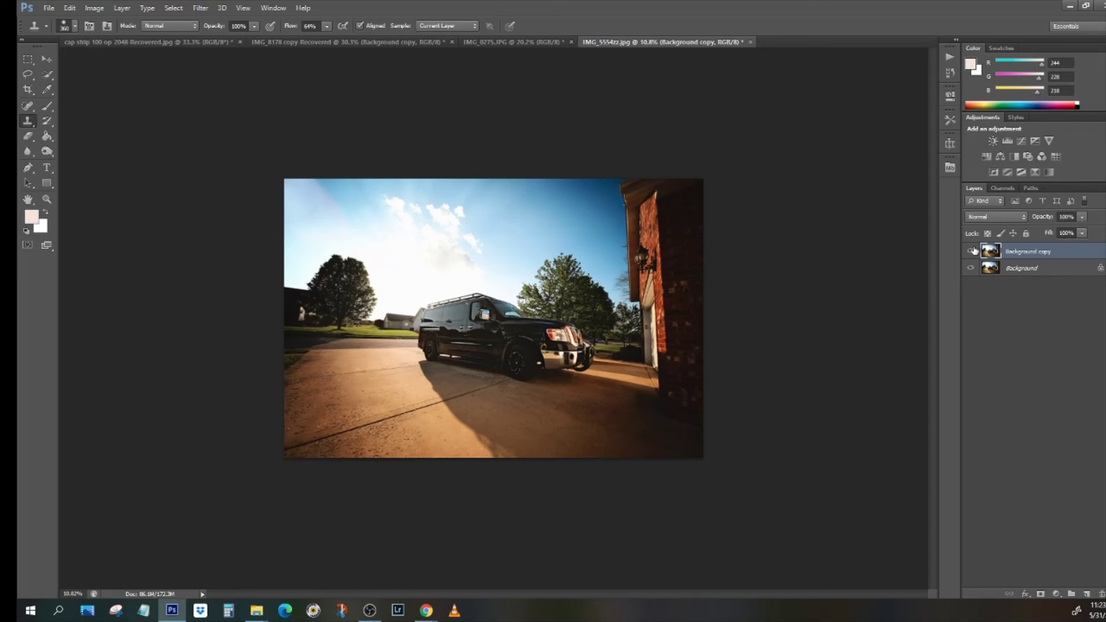
click(973, 252)
click(973, 251)
click(972, 252)
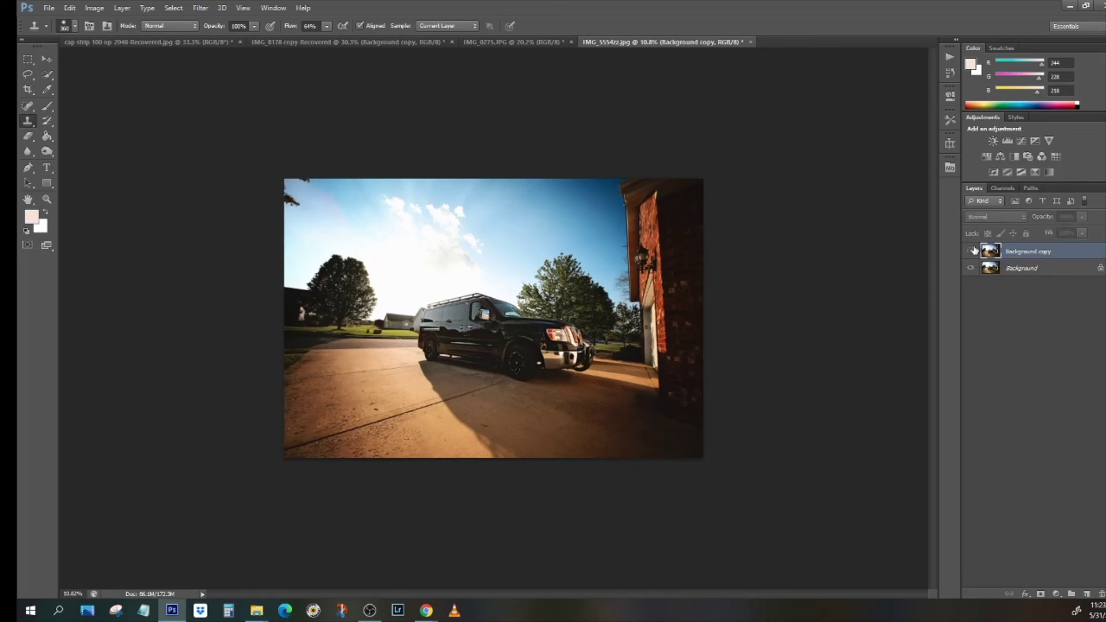
click(973, 252)
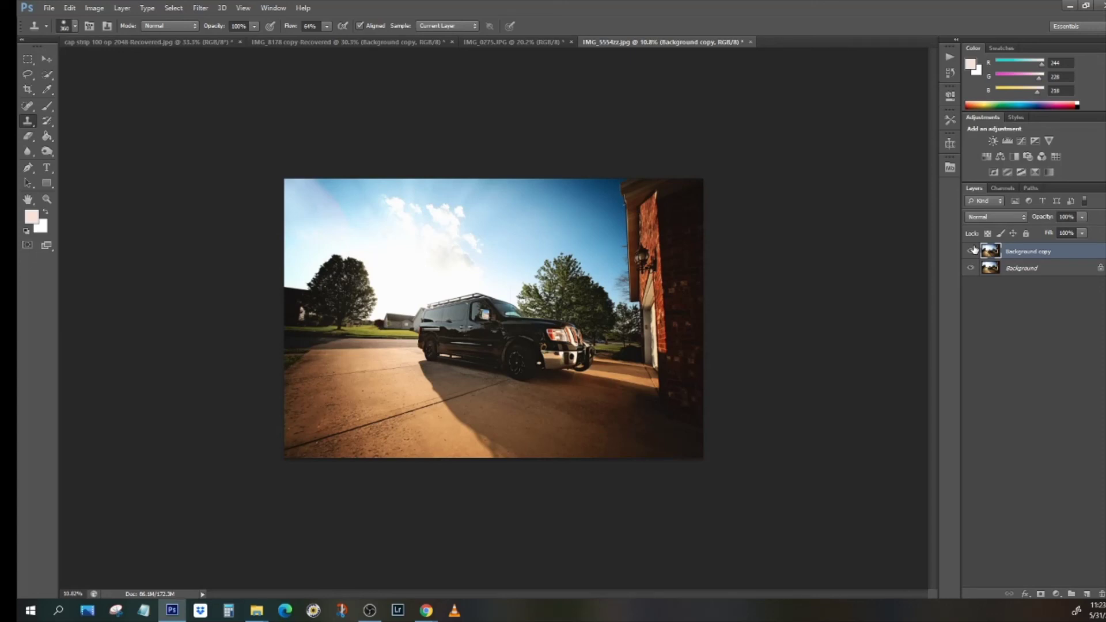